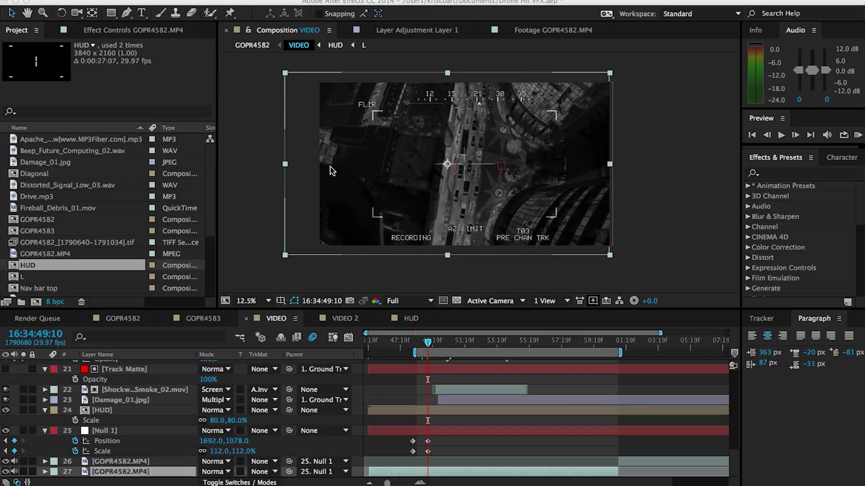
- Open the HUD composition and examine its crosshair solids and corner bracket layers
key(period)
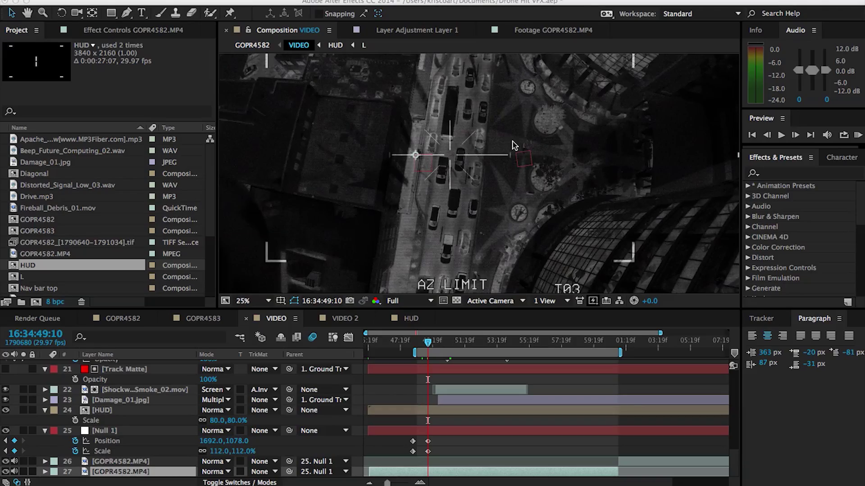
key(comma)
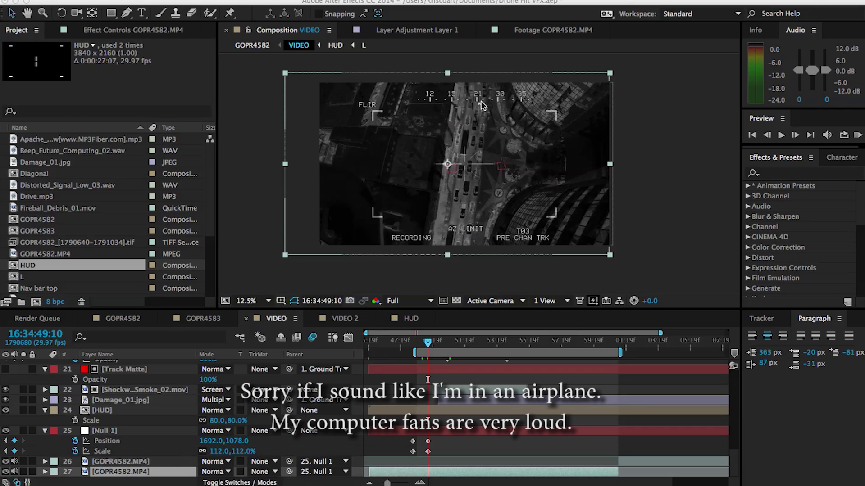
double_click(102, 411)
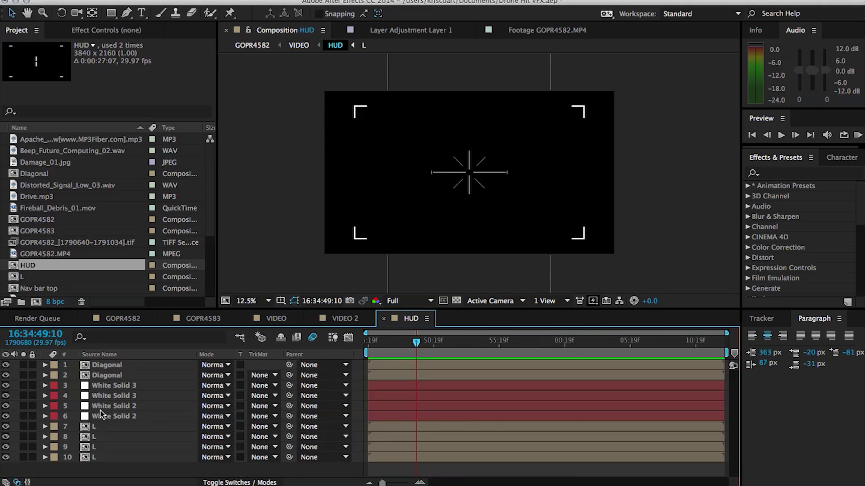
click(477, 163)
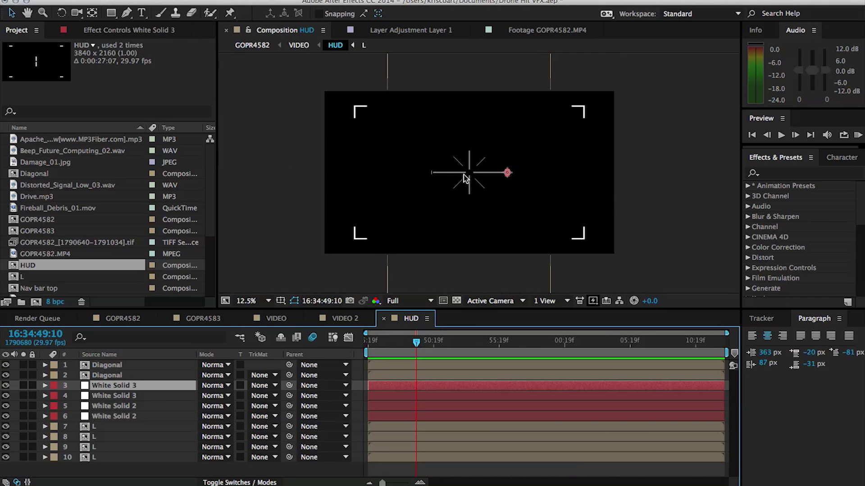
click(139, 399)
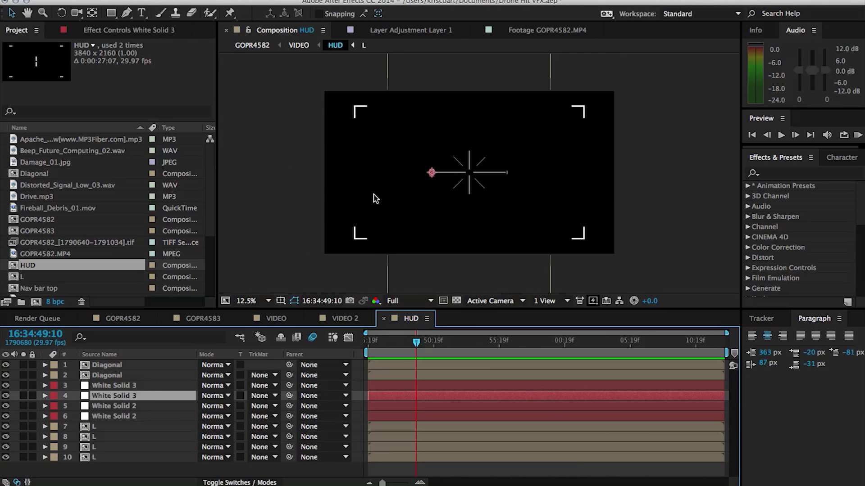
click(94, 407)
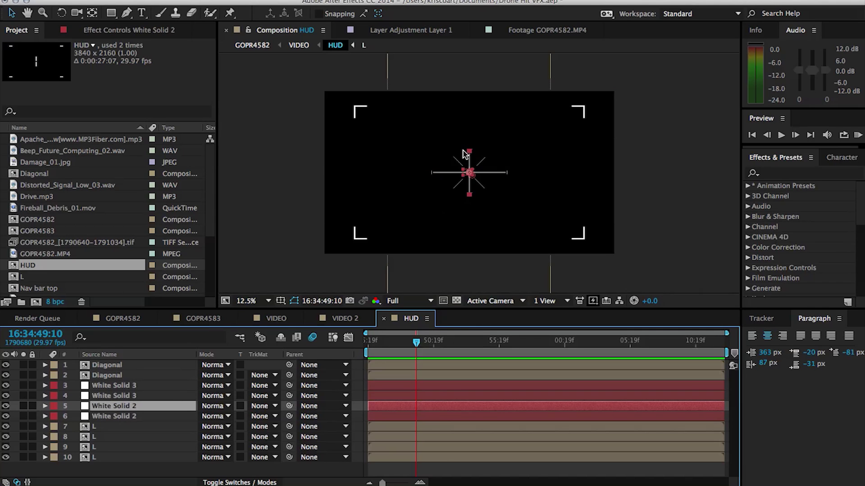
click(117, 427)
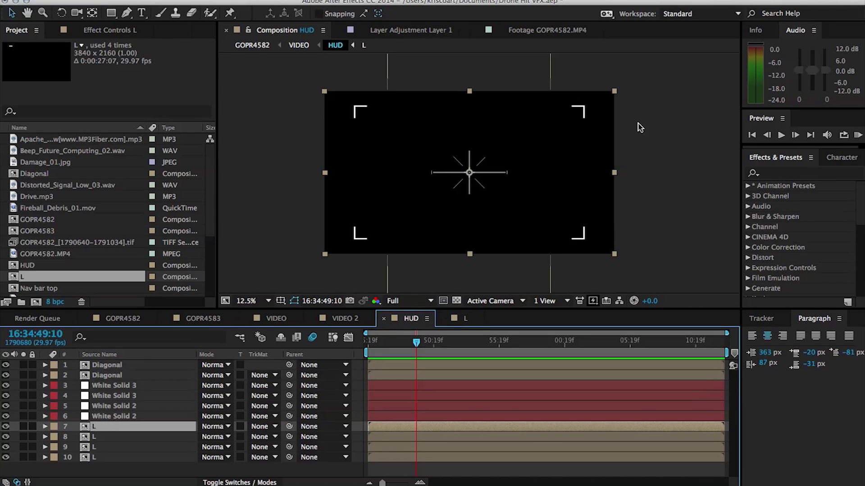
- Return to the VIDEO composition and inspect the FLIR text layer's character settings
click(283, 320)
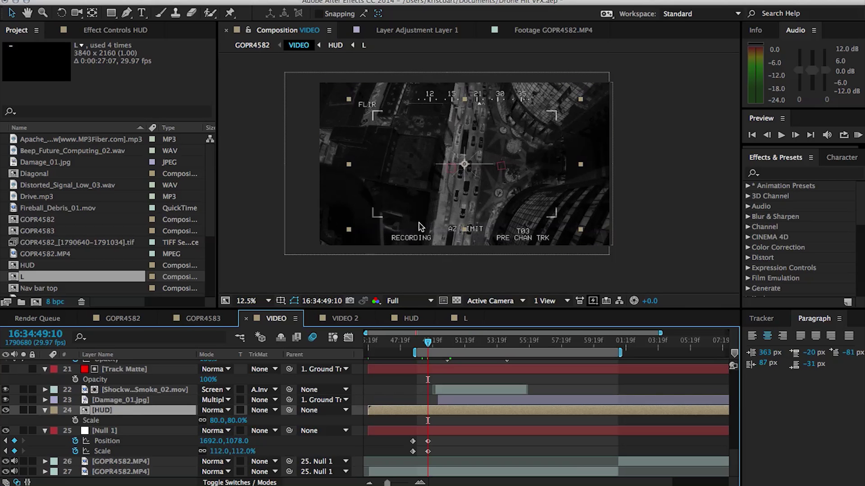
scroll(129, 382, up, 10)
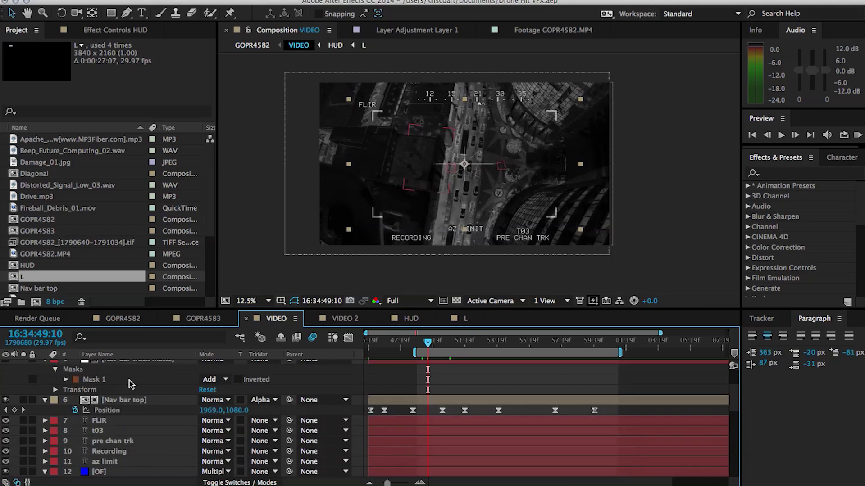
scroll(129, 380, down, 3)
click(128, 382)
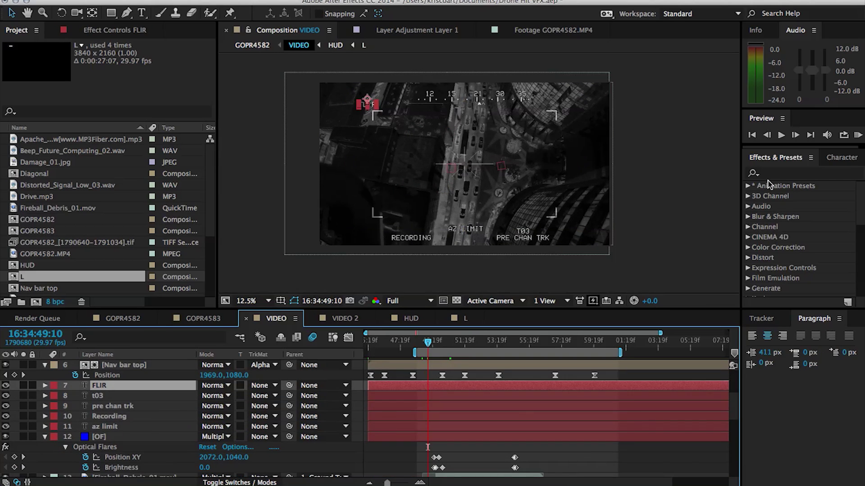
click(845, 160)
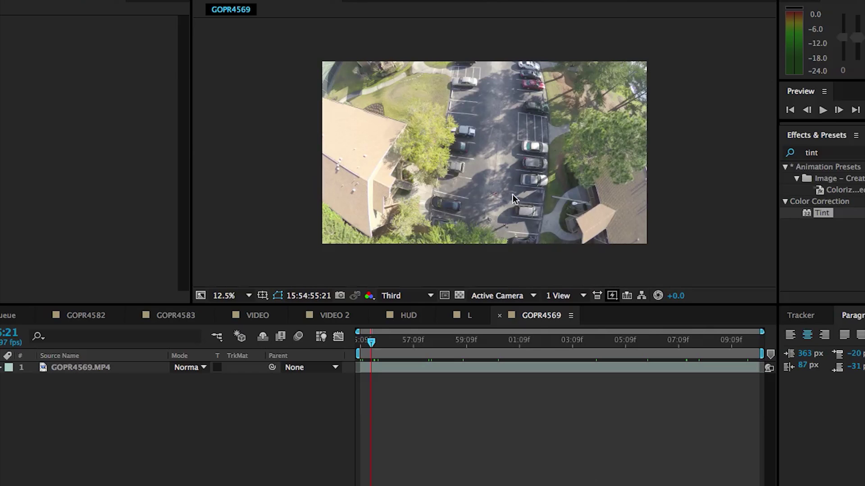
- Create an adjustment layer above the GOPR4569.MP4 footage in the GOPR4569 composition
click(403, 346)
key(Page_Up)
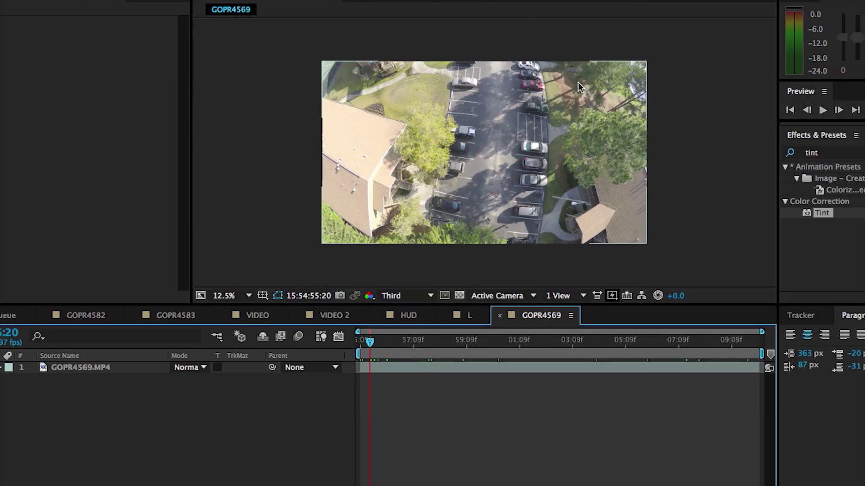
right_click(107, 416)
mouse_move(229, 364)
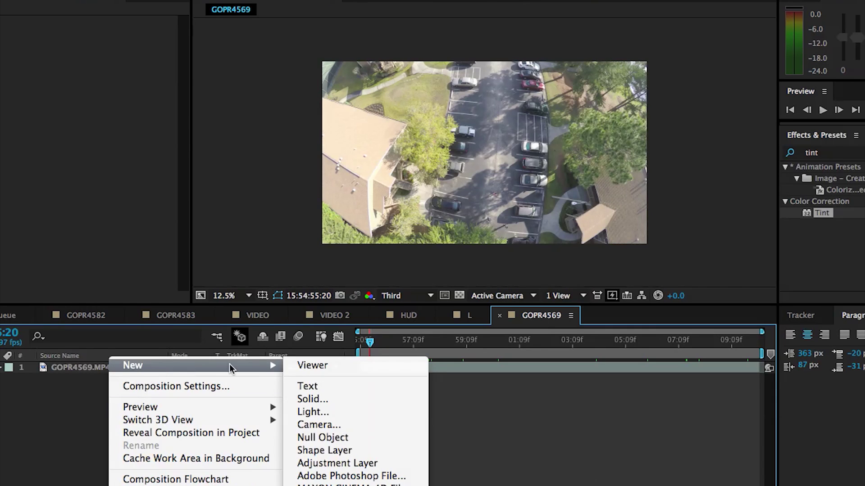
click(336, 463)
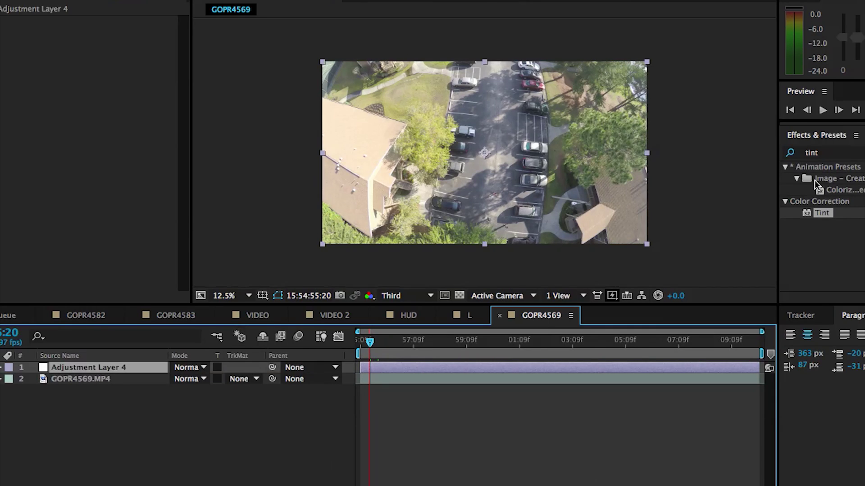
- Apply the Curves effect to the adjustment layer and reshape the RGB curve, pulling the upper midtones down to darken the footage
click(825, 152)
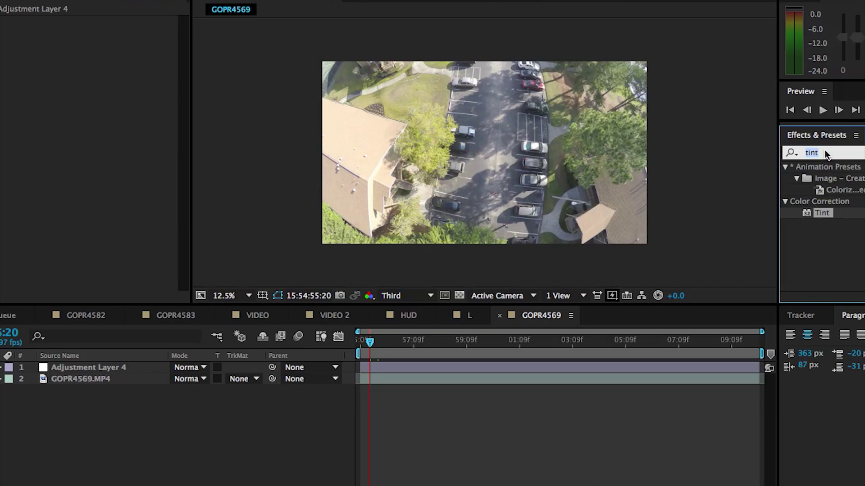
text(c)
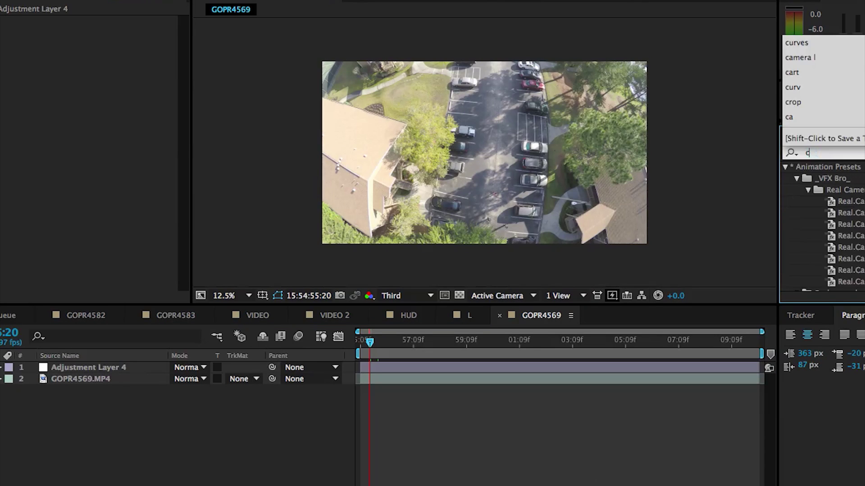
text(urves)
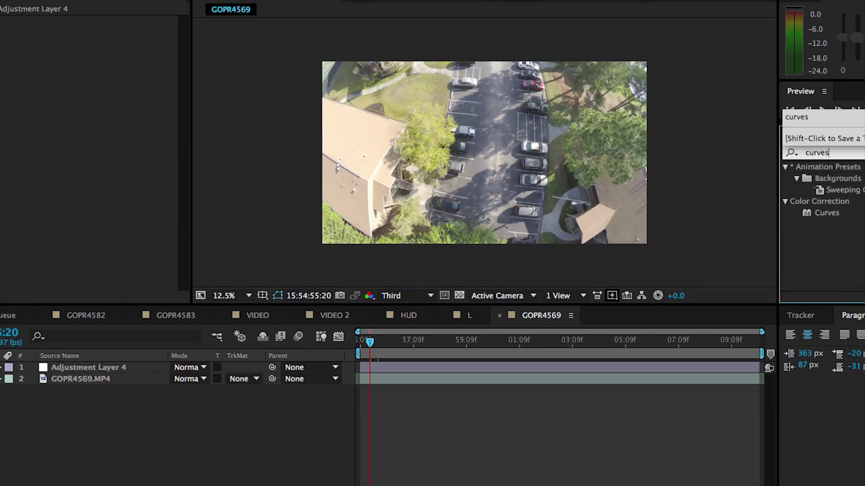
click(826, 212)
drag(558, 321, 452, 366)
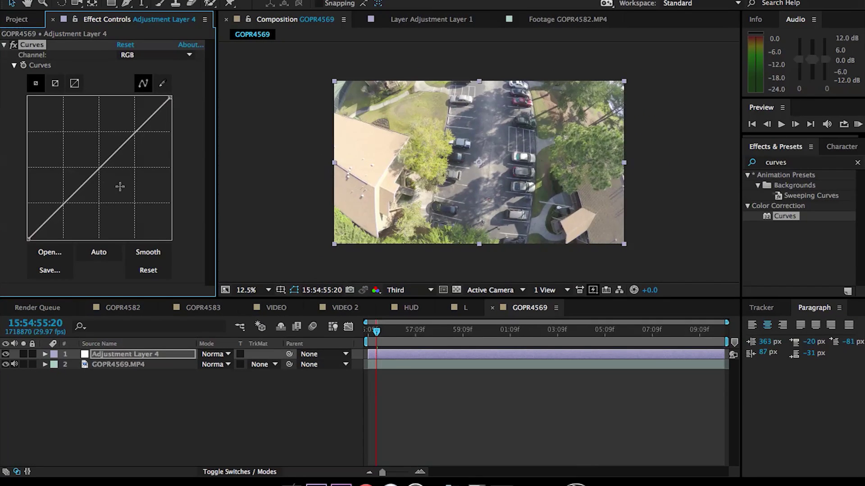
drag(112, 157, 132, 169)
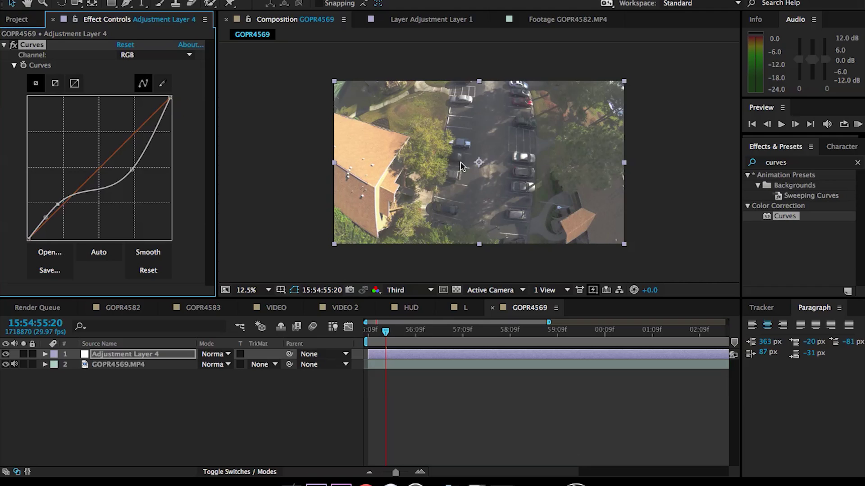
- Find the Tint effect and add it below Curves on the adjustment layer
double_click(795, 162)
text(tint)
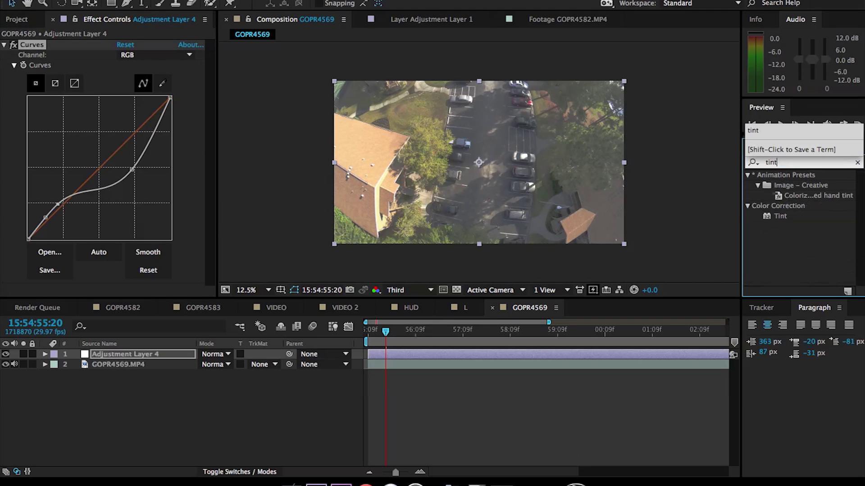
drag(771, 216, 125, 280)
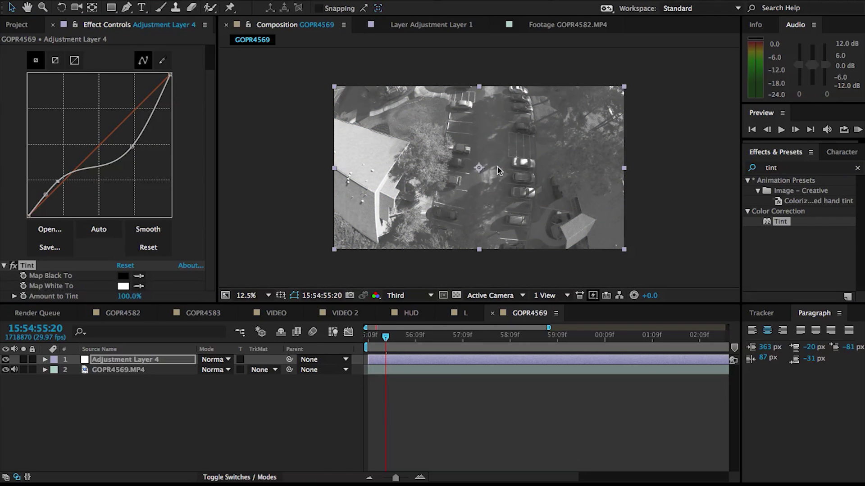
- Try the Invert effect on the adjustment layer, placed between Curves and Tint
double_click(778, 170)
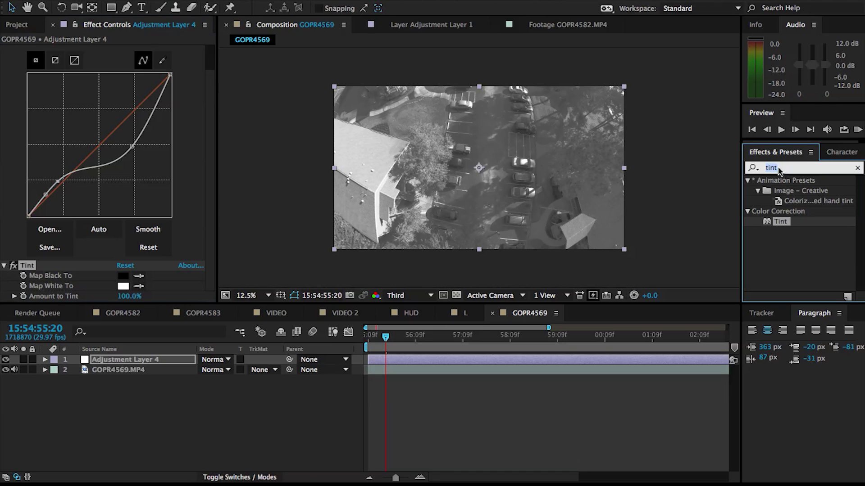
text(invert)
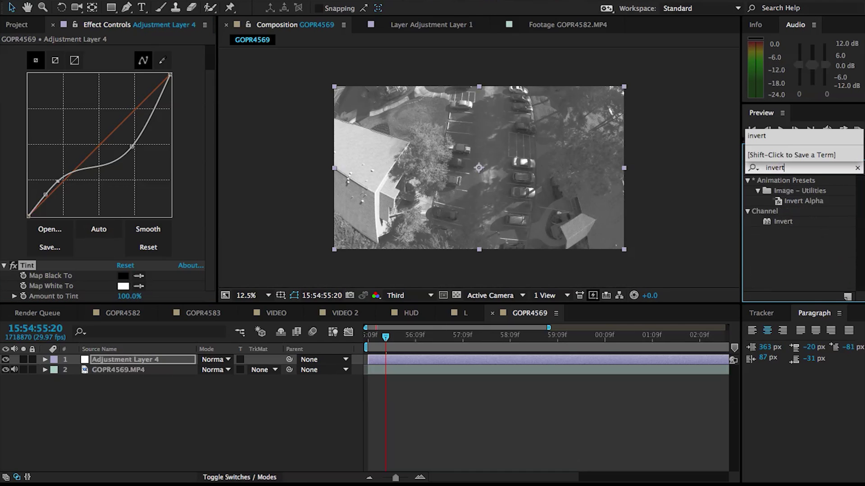
drag(782, 222, 52, 263)
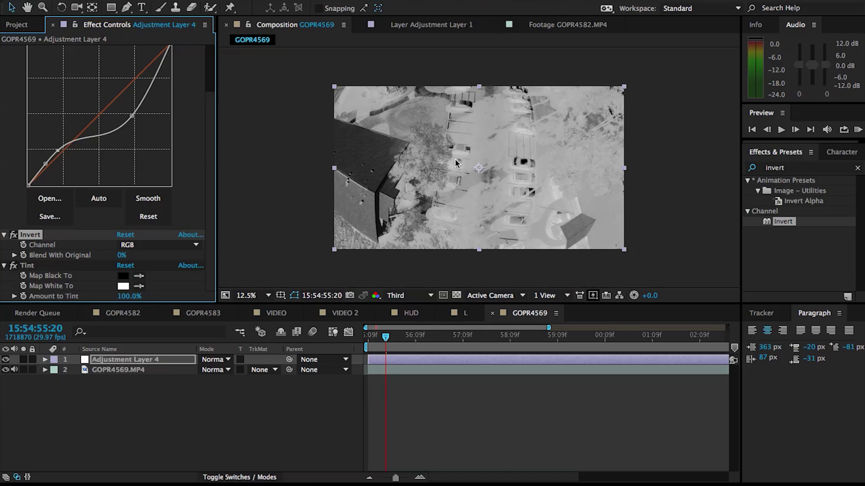
- Delete the Invert effect from the adjustment layer
click(13, 225)
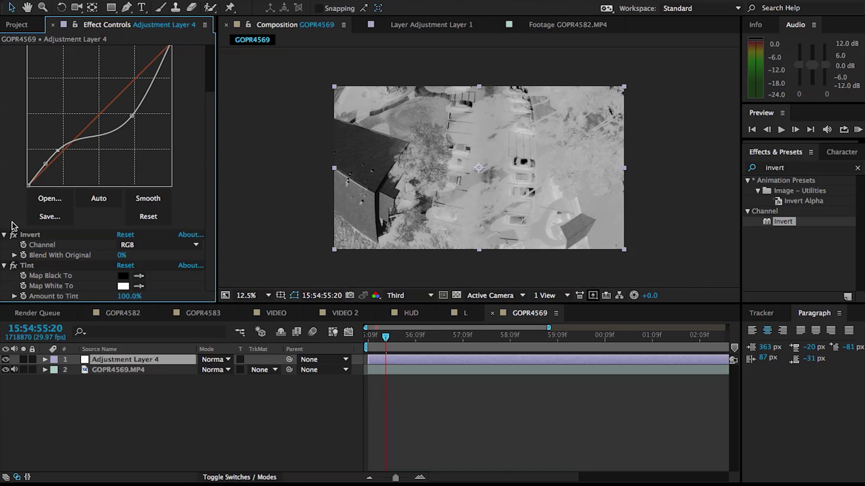
click(36, 235)
key(Delete)
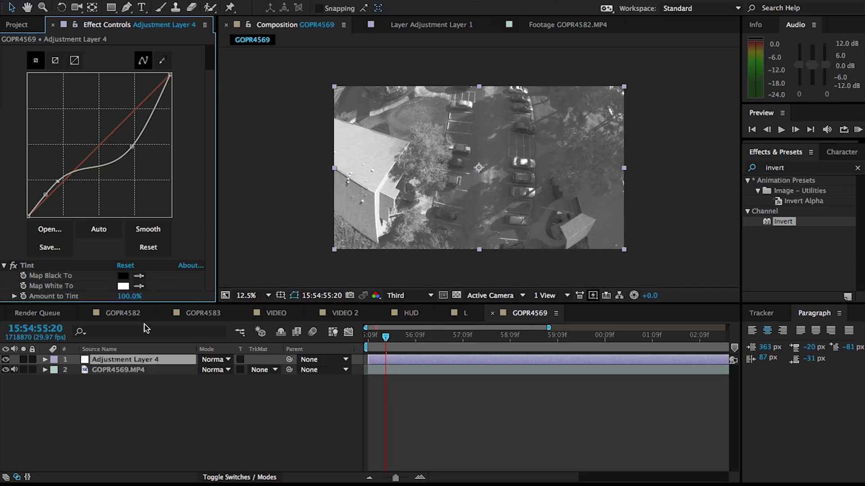
- Solo Adjustment Layer 1 in the VIDEO composition and examine its Invert, Tint and Curves look on the footage
click(276, 313)
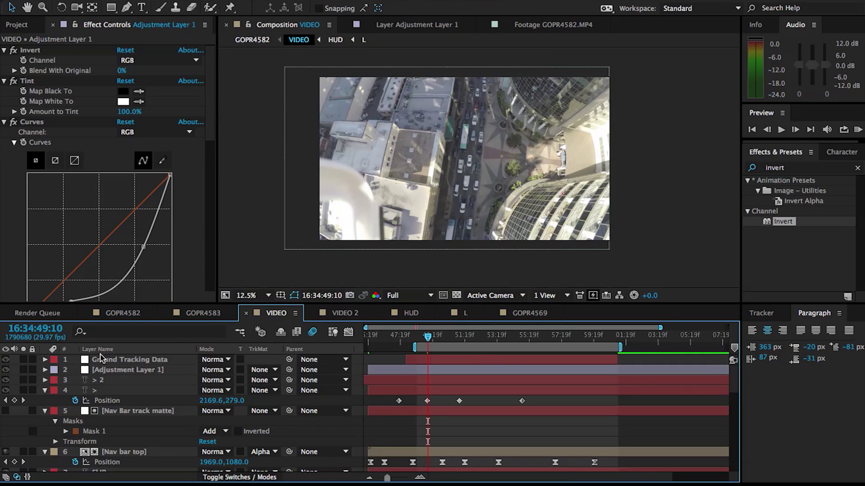
click(23, 369)
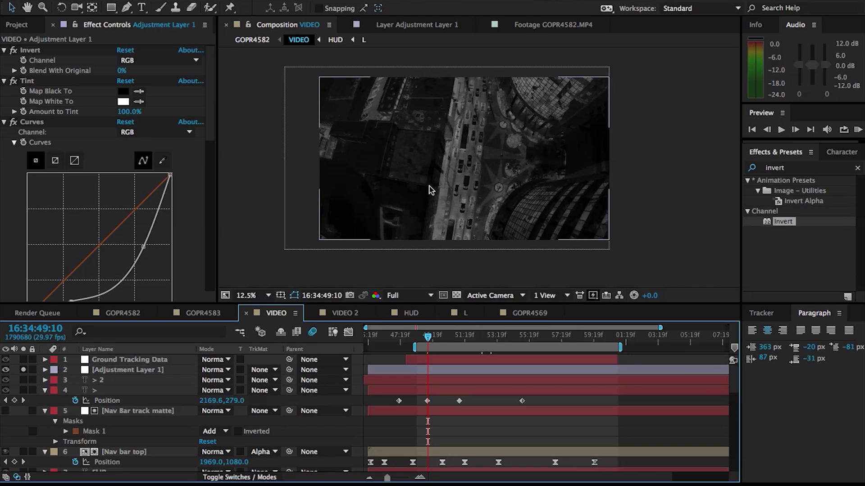
scroll(429, 190, up, 1)
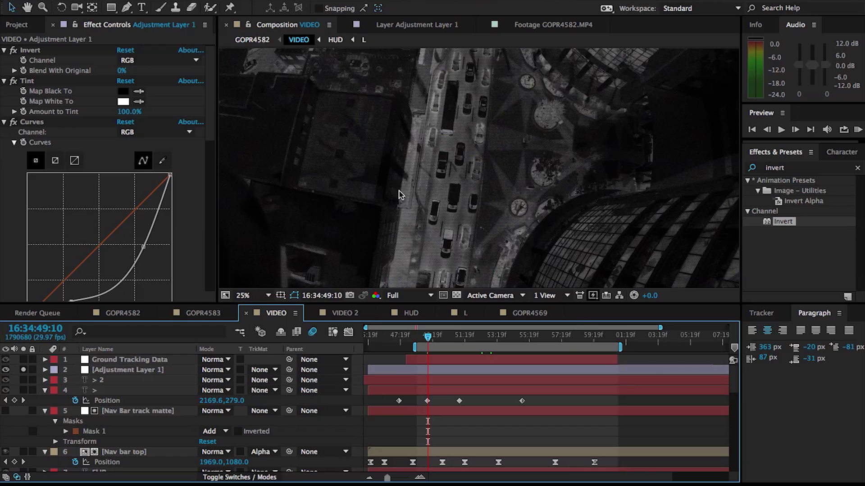
key(comma)
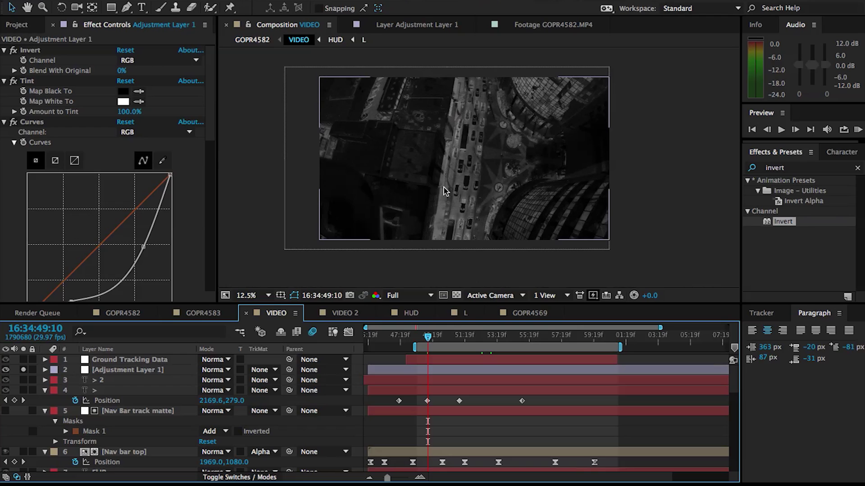
key(period)
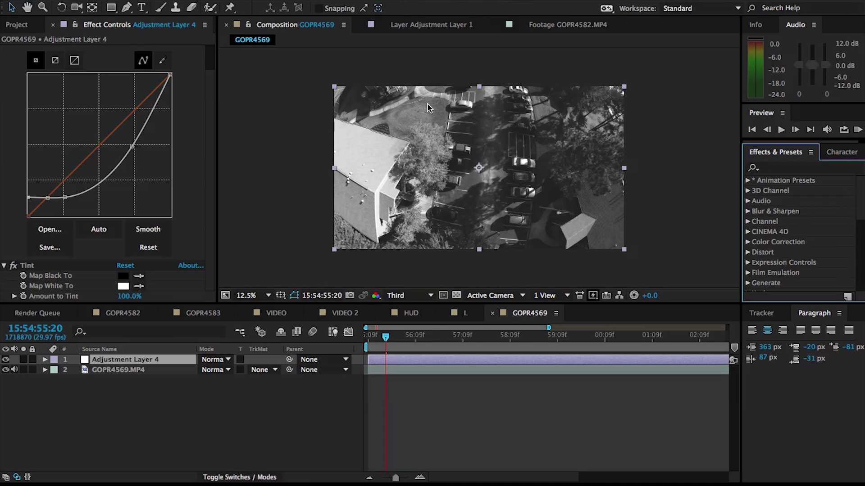
- Apply the Bad TV 3 - weak preset to the adjustment layer in the GOPR4569 composition and review the effects it adds
click(768, 169)
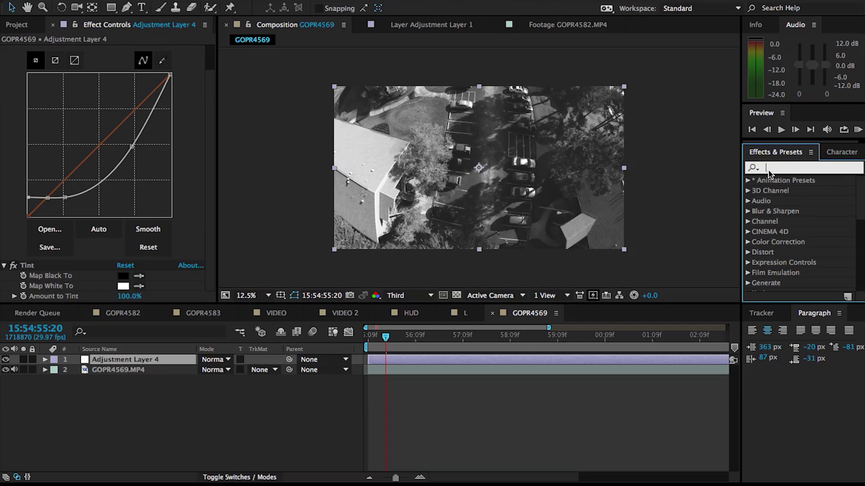
text(tv)
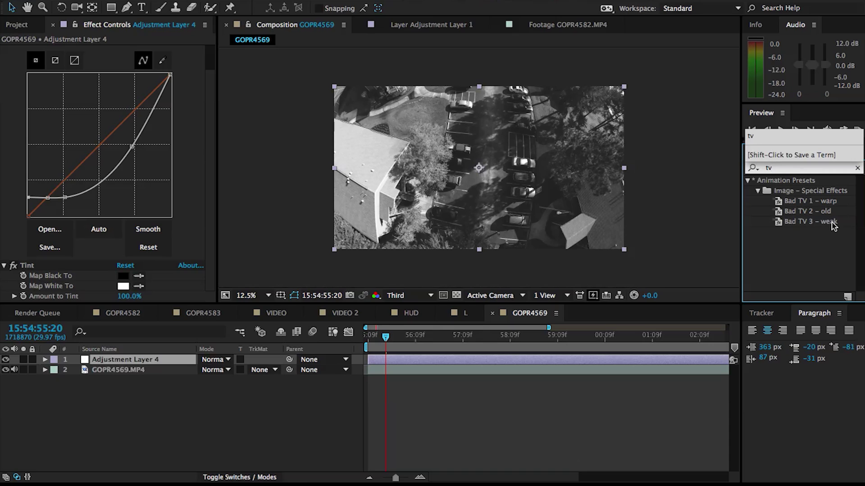
drag(832, 222, 570, 365)
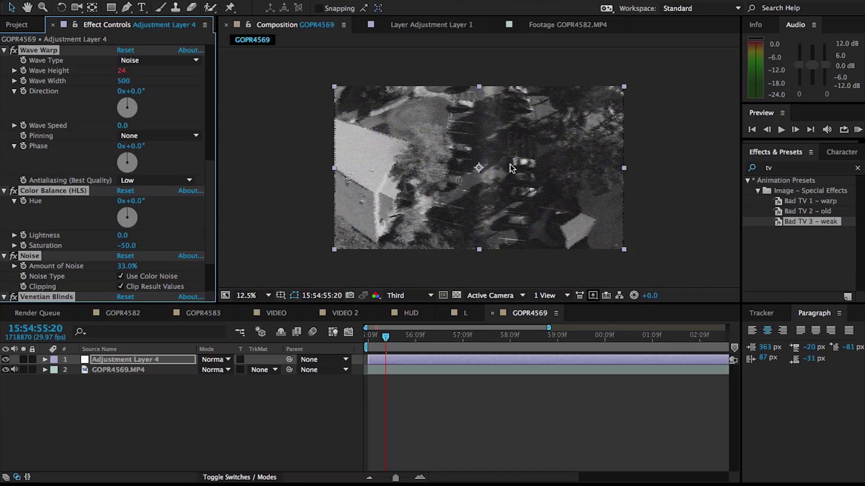
click(78, 218)
scroll(78, 217, up, 4)
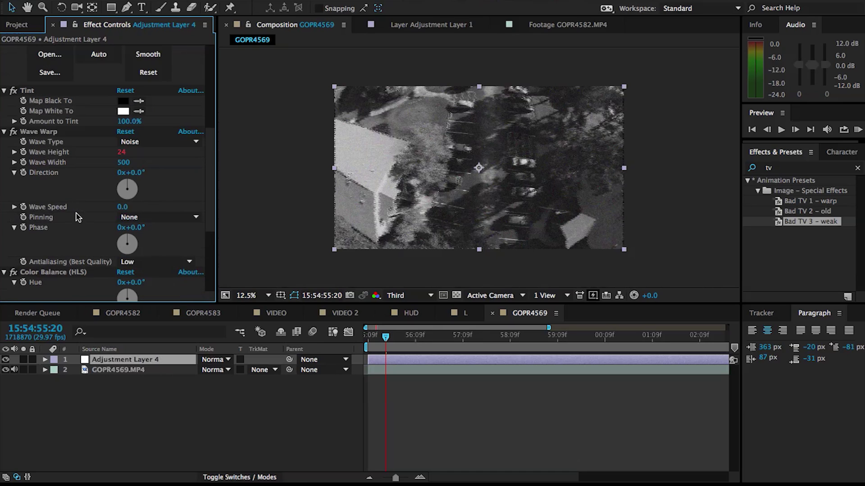
- Delete the Wave Warp effect from Adjustment Layer 4 and inspect the remaining noise texture on the footage up close
click(28, 132)
key(Delete)
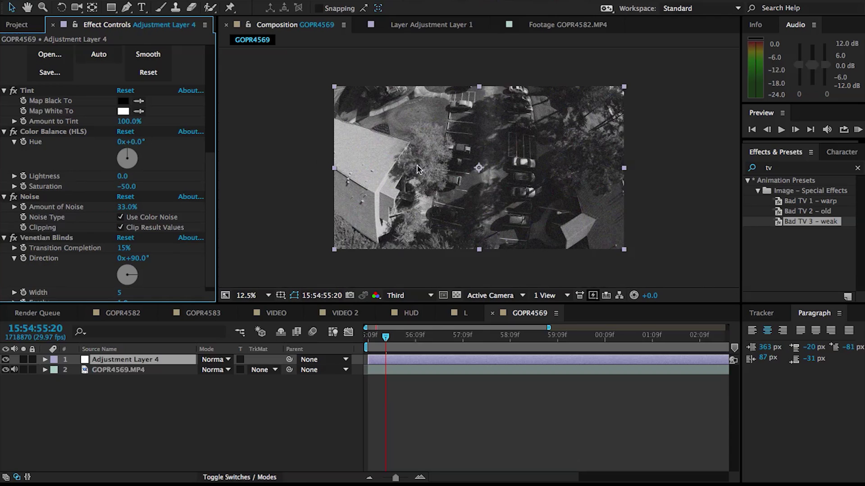
key(period)
key(period)
key(period)
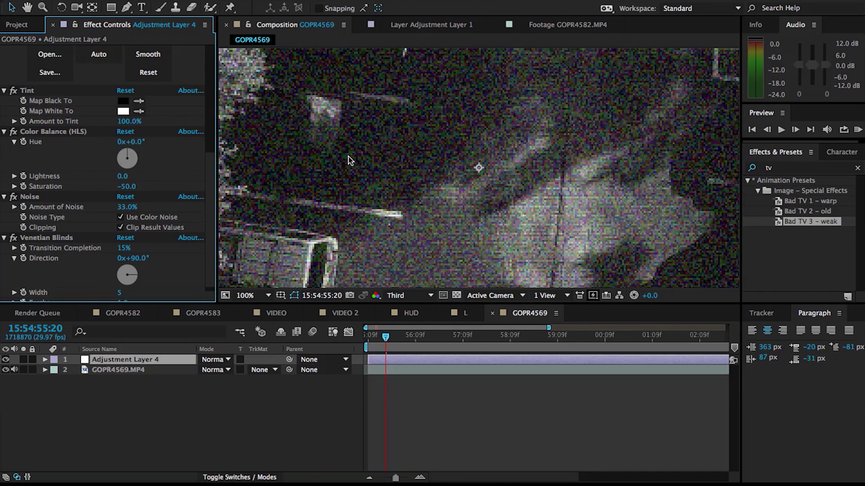
key(comma)
key(comma)
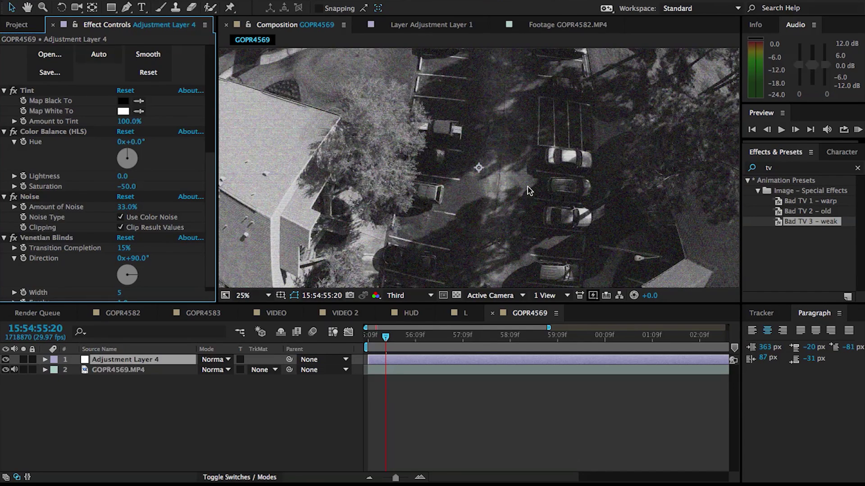
key(comma)
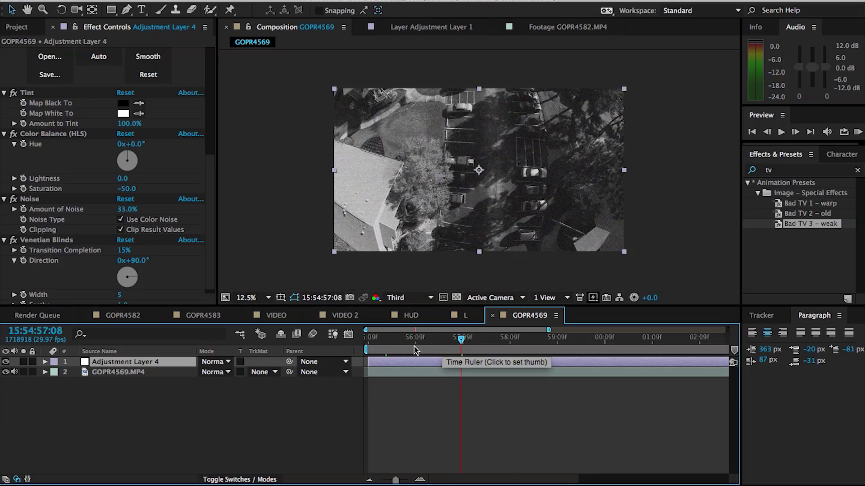
- Hide Adjustment Layer 4 and add the GOPR4569 composition to the render queue
click(370, 343)
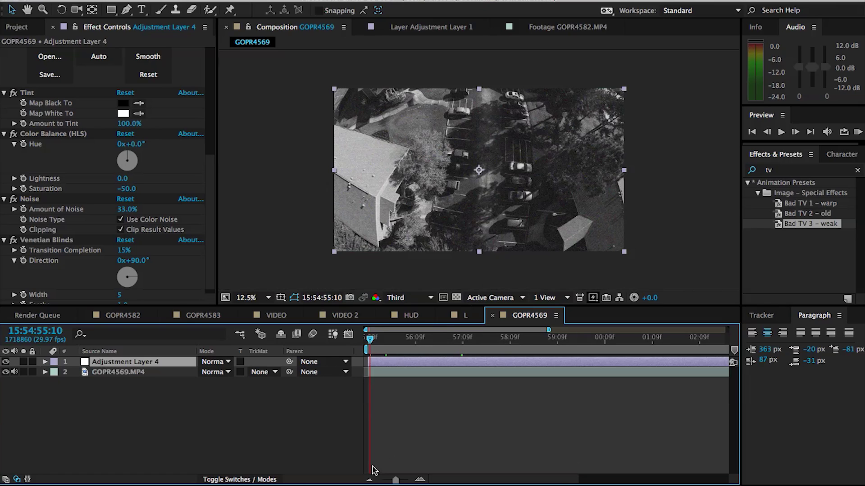
click(369, 480)
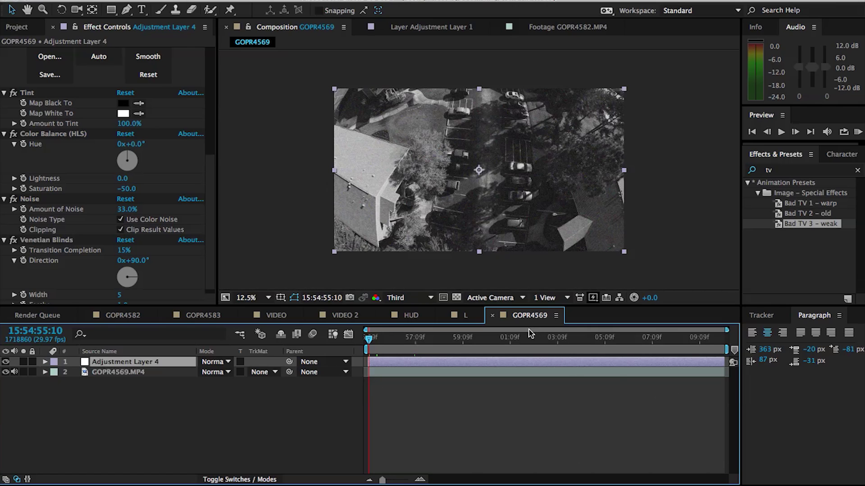
click(5, 362)
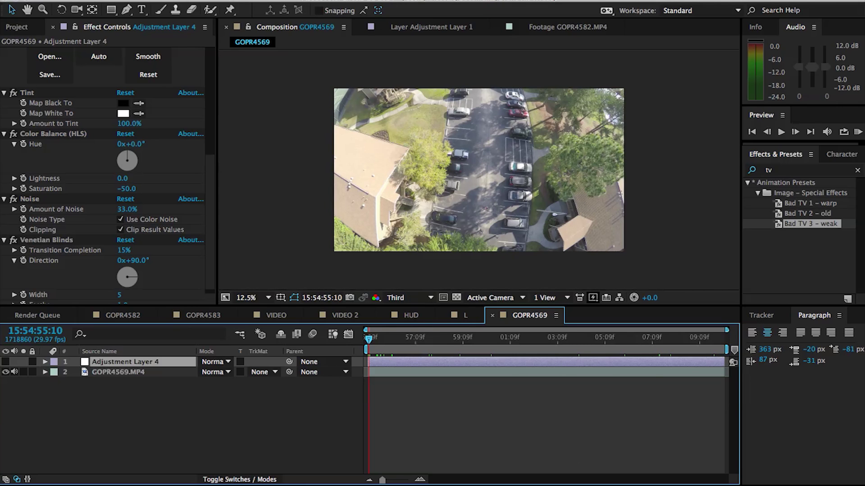
click(103, 0)
mouse_move(142, 152)
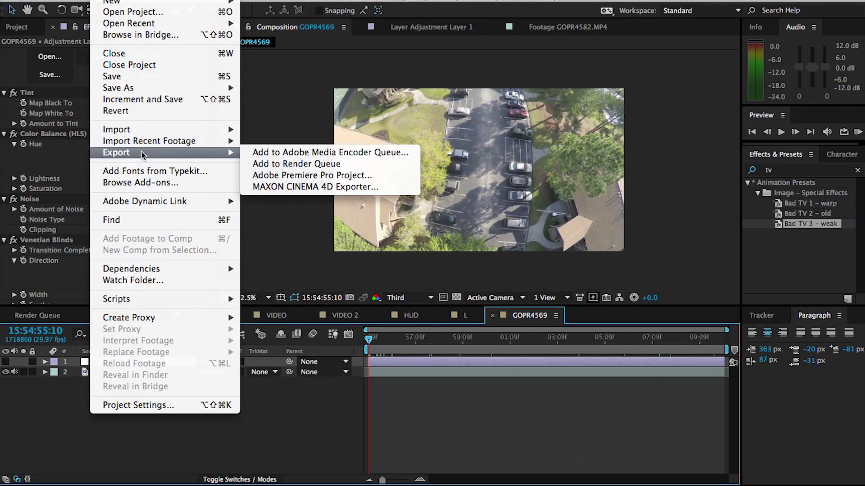
click(291, 164)
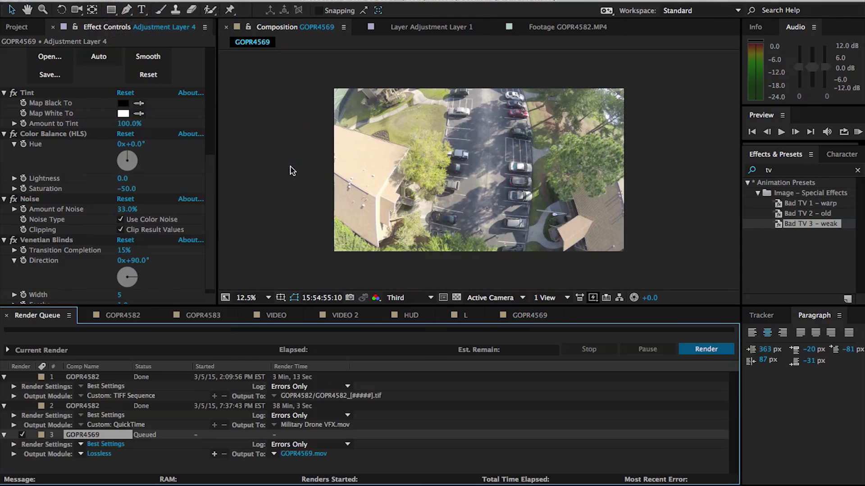
- Set the output module of the queued GOPR4569 render to PNG Sequence with RGB channels
click(103, 455)
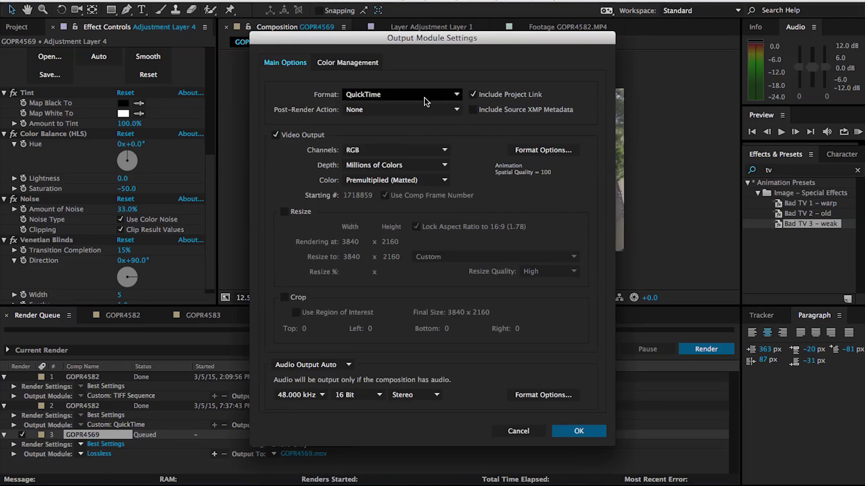
click(382, 95)
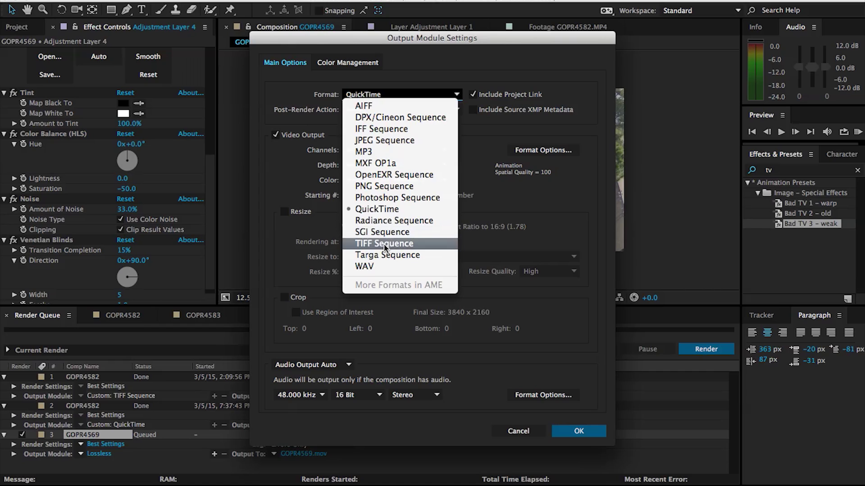
click(383, 186)
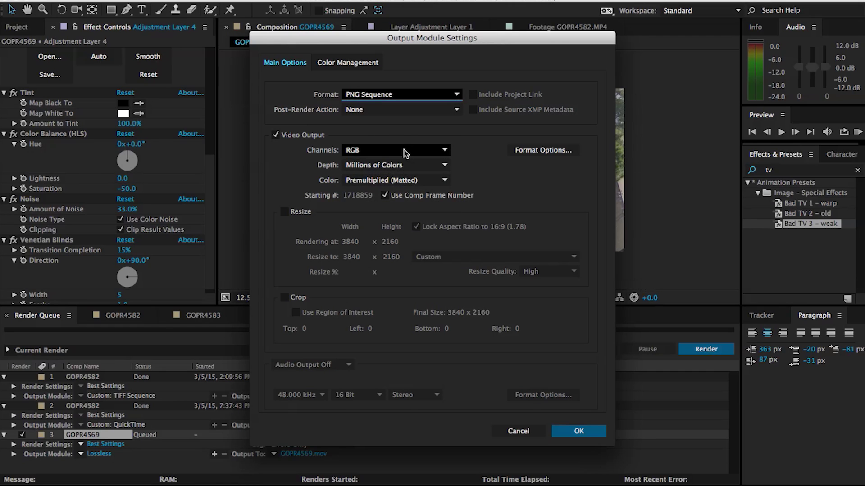
click(357, 153)
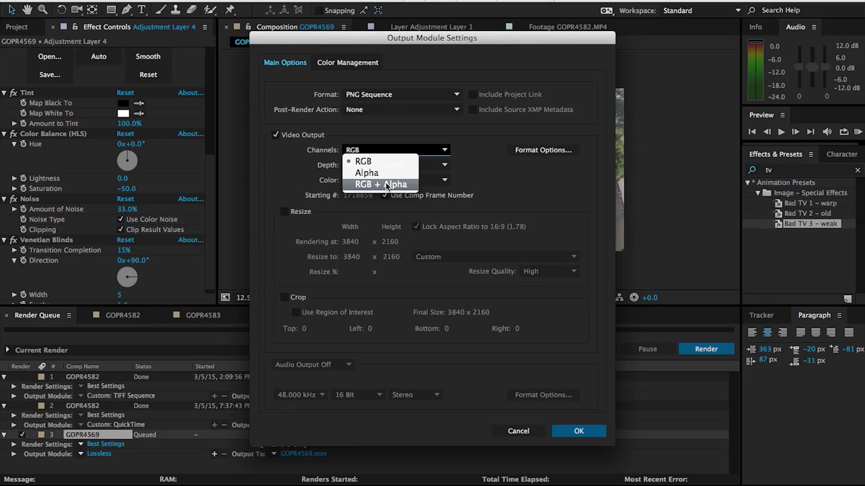
click(273, 177)
click(570, 429)
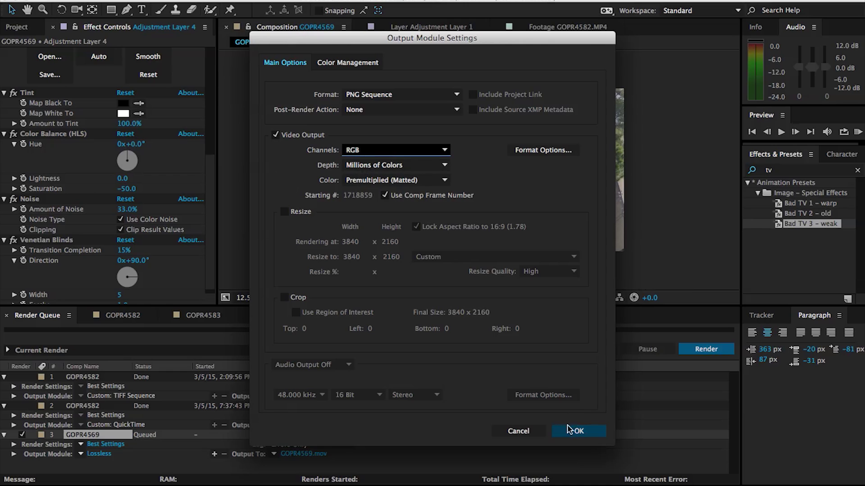
- Save the output to a new Desktop folder named Tutorial Track and start the render
click(327, 454)
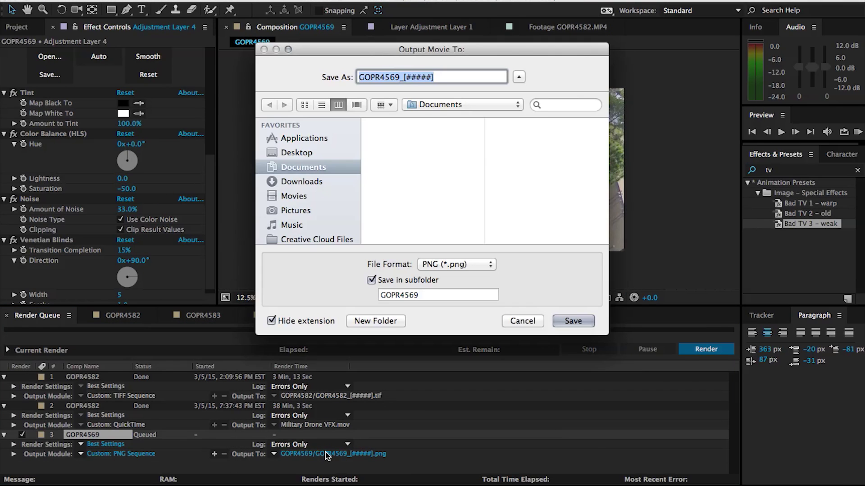
click(291, 154)
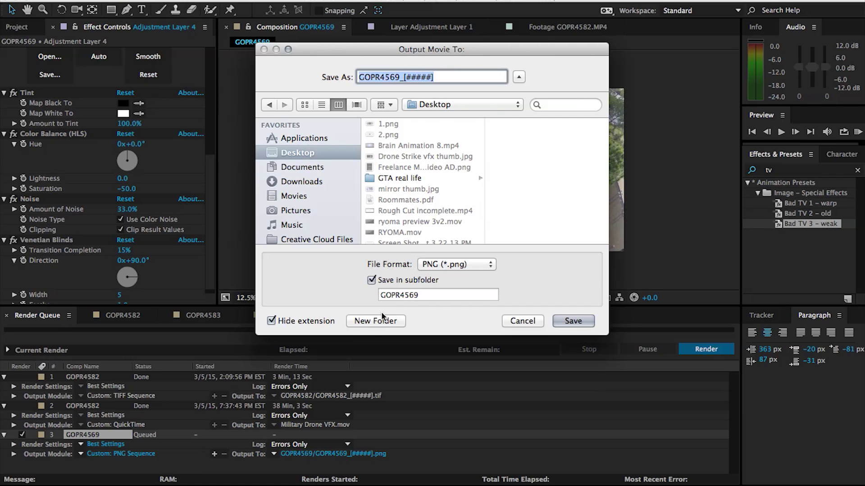
click(370, 321)
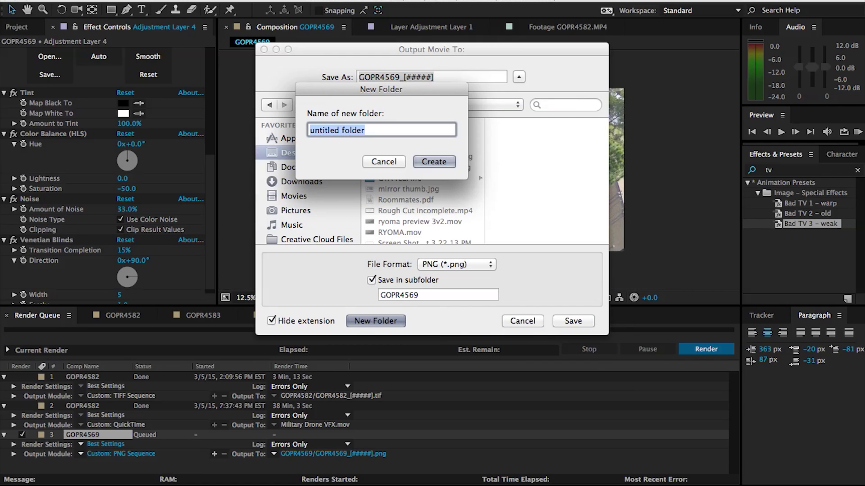
text(Tutorial Track)
key(Return)
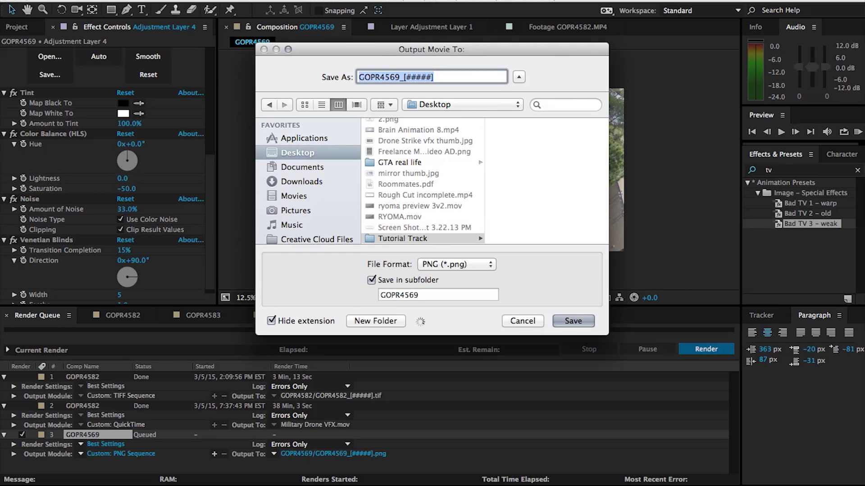
click(569, 321)
click(688, 351)
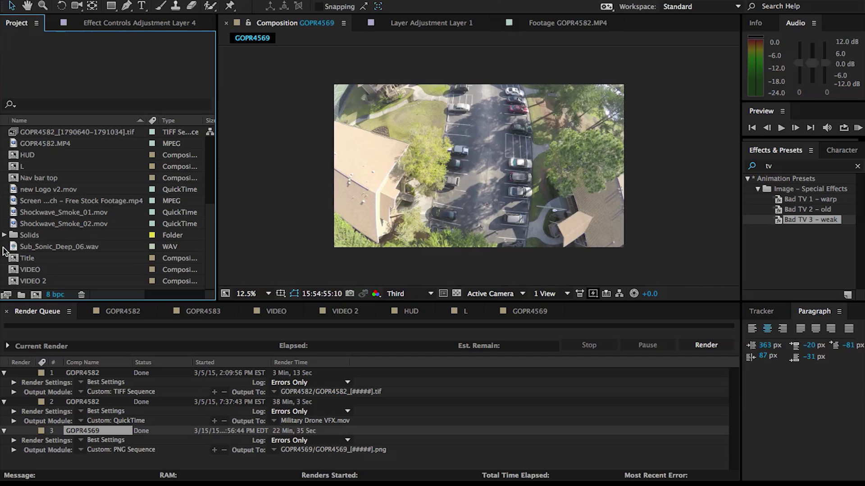
- Import the rendered frames from the GOPR4569 subfolder of Tutorial Track as a PNG sequence, starting at GOPR4569_1718859.png
right_click(4, 250)
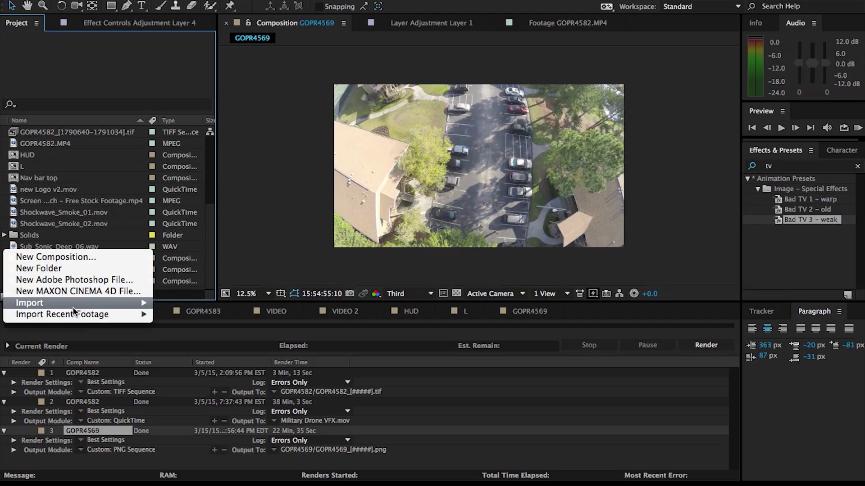
mouse_move(74, 305)
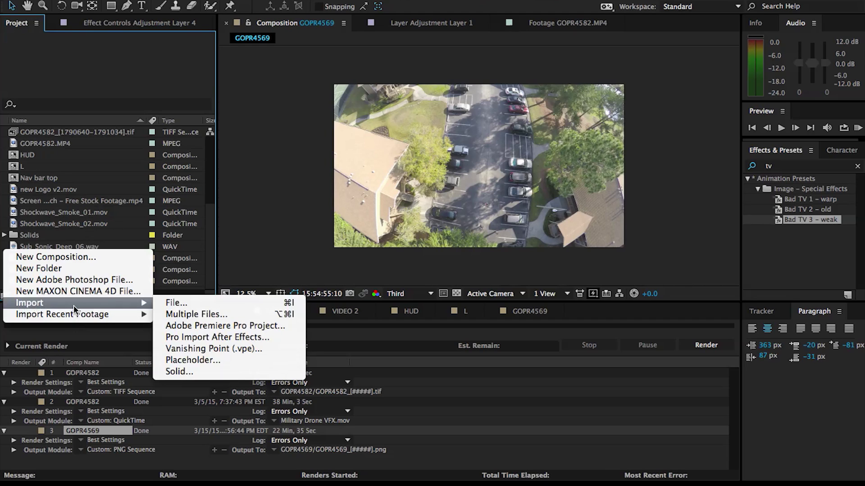
click(102, 0)
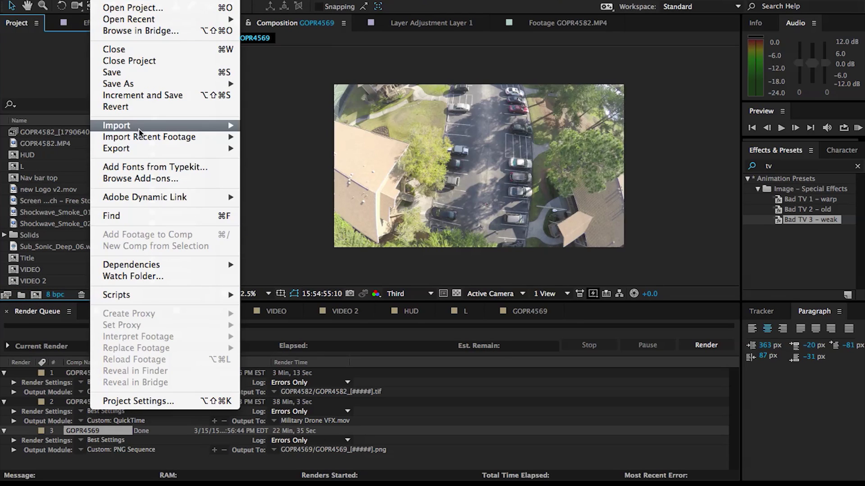
mouse_move(141, 132)
click(258, 126)
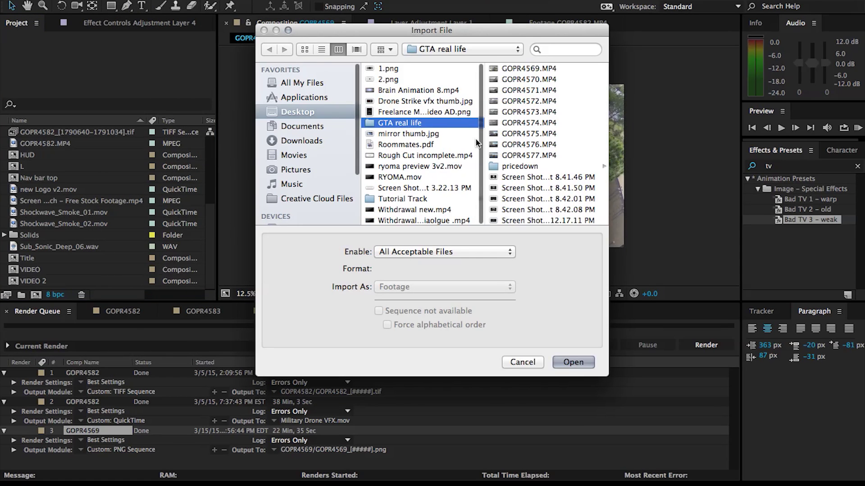
click(405, 198)
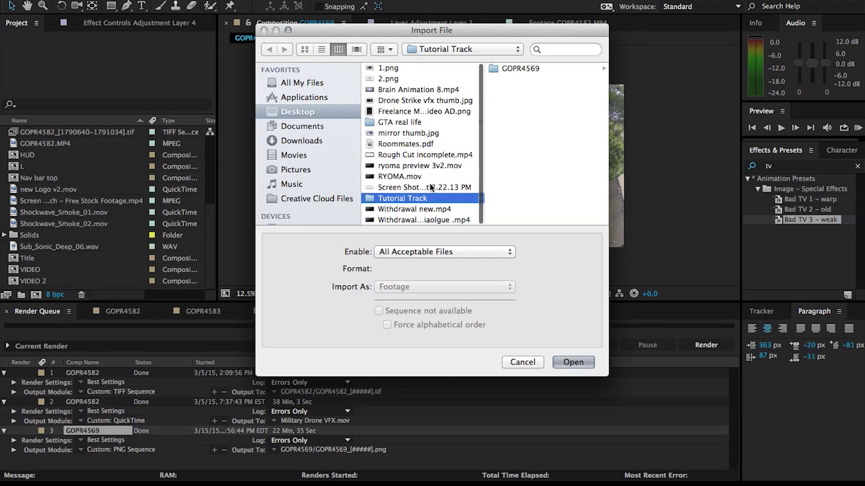
click(522, 69)
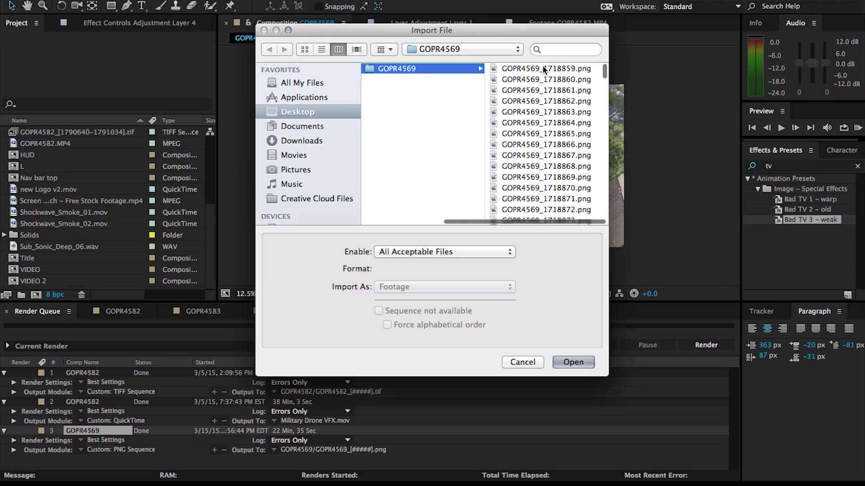
click(544, 68)
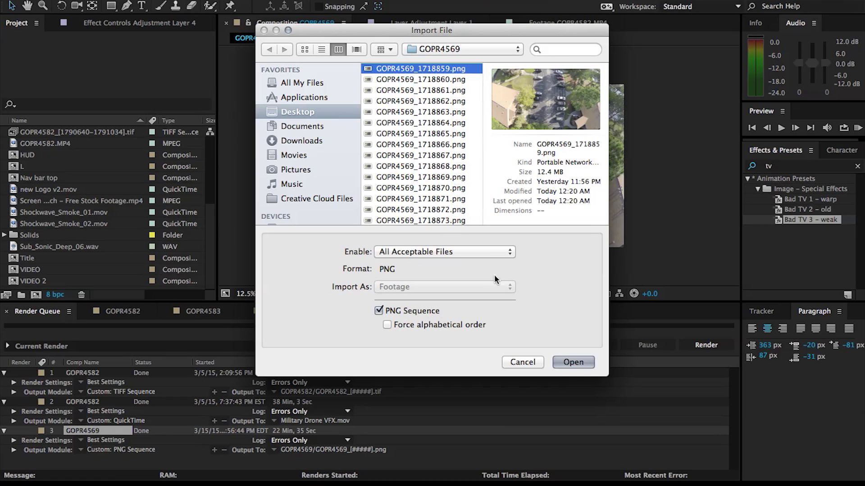
click(573, 362)
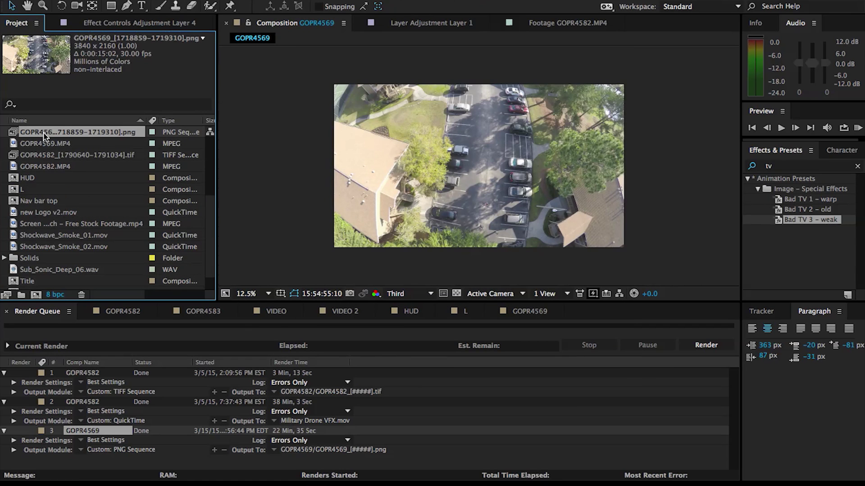
- Create a new composition from the imported PNG sequence and compare it with the GOPR4569 composition
drag(41, 137, 36, 296)
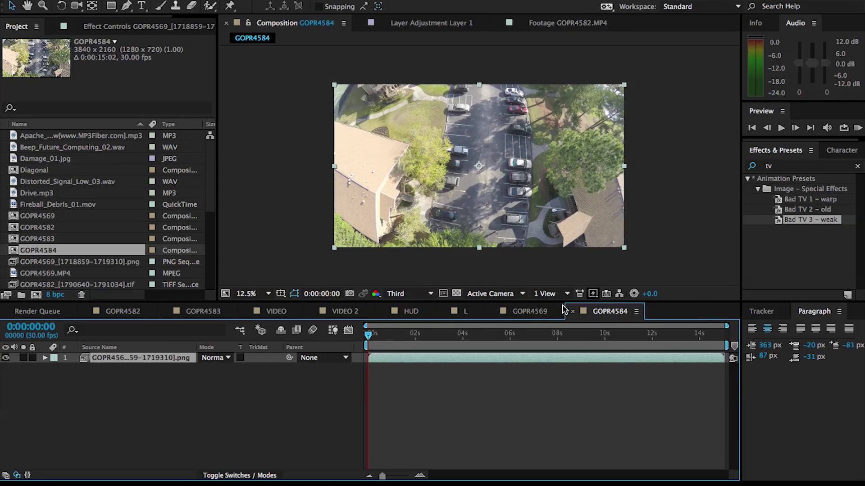
click(534, 308)
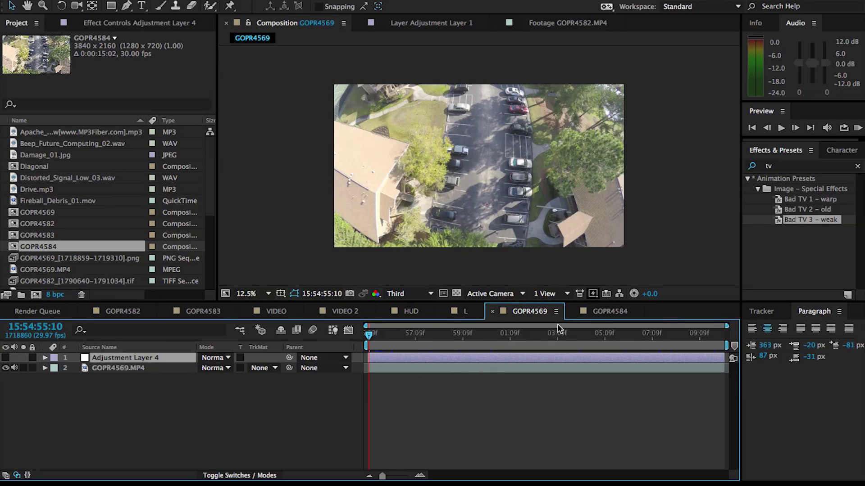
click(587, 309)
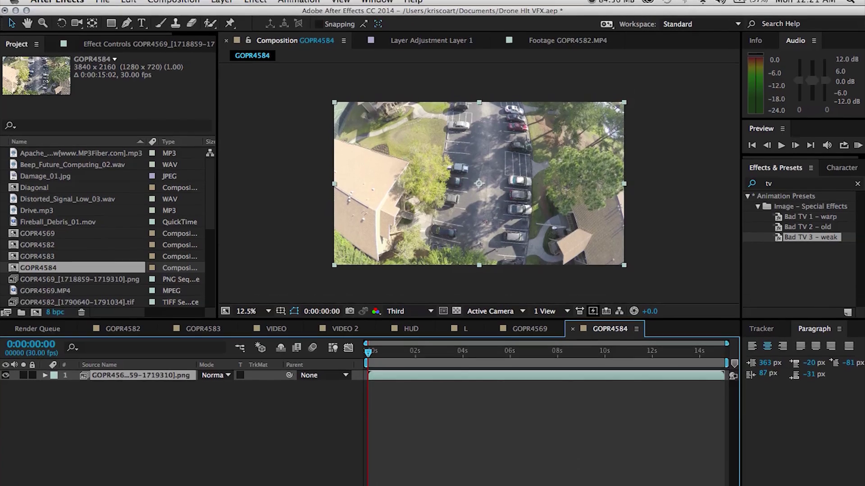
- Send the PNG sequence layer to mocha AE for tracking and create the project with the clip's first frame set to 0
click(298, 7)
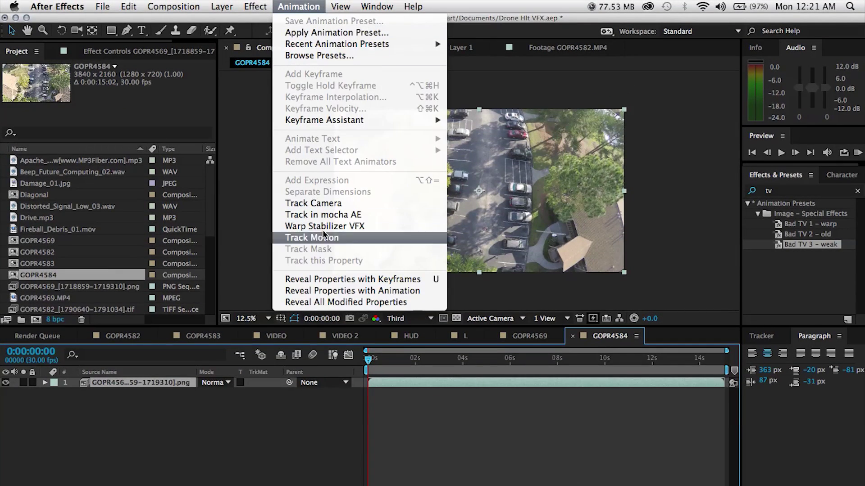
click(349, 216)
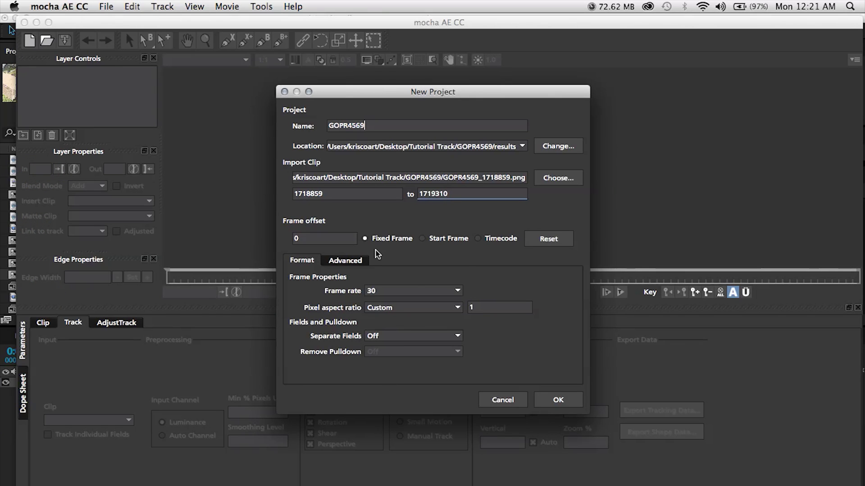
double_click(310, 194)
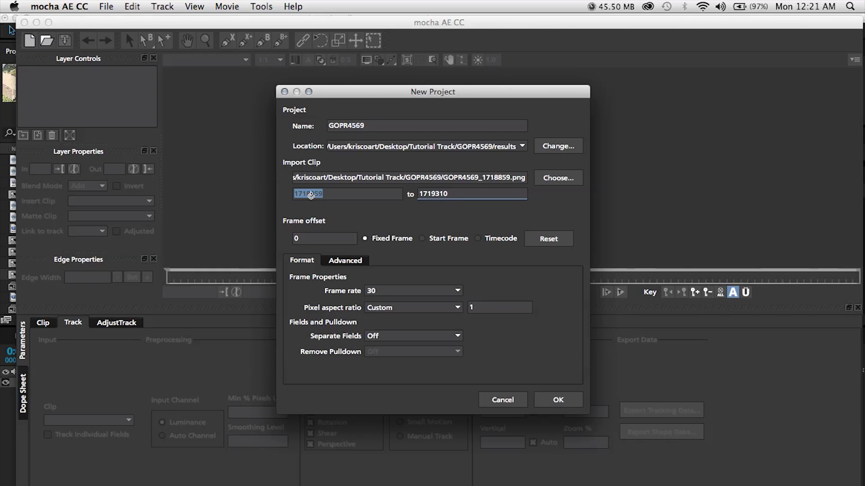
text(0)
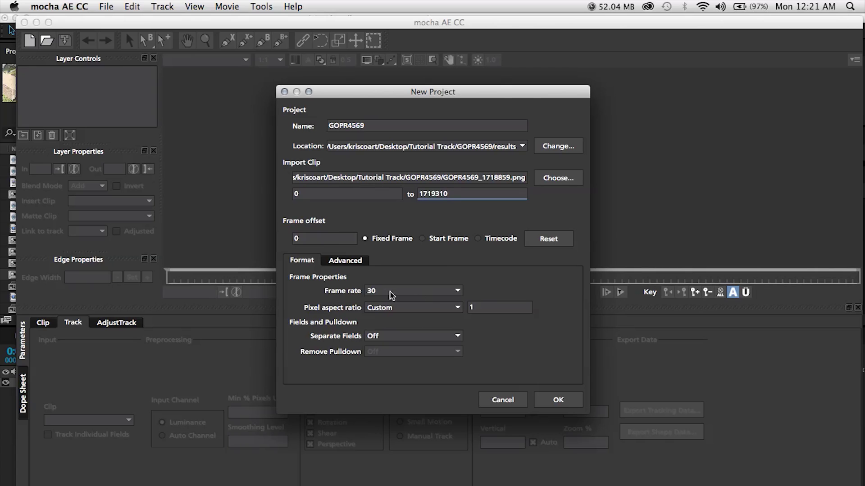
click(559, 405)
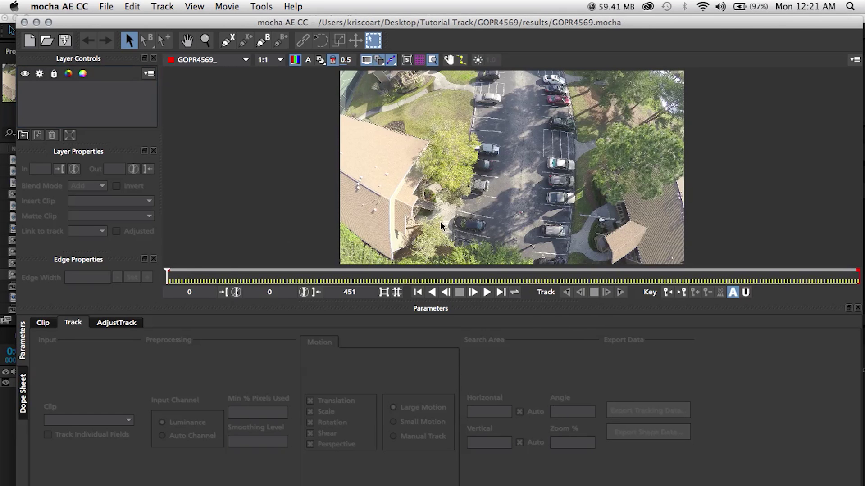
- Draw a four-point X-spline around the empty parking spaces on the clip's first frame and track the shape forward
drag(166, 272, 575, 273)
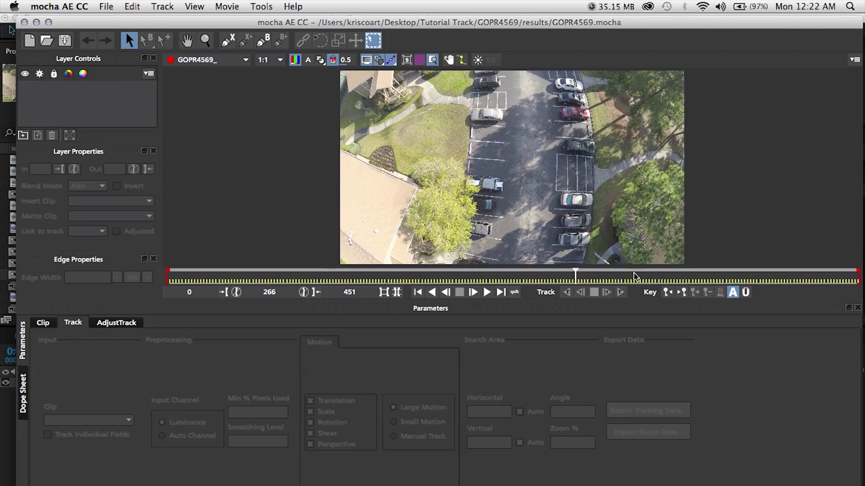
click(717, 277)
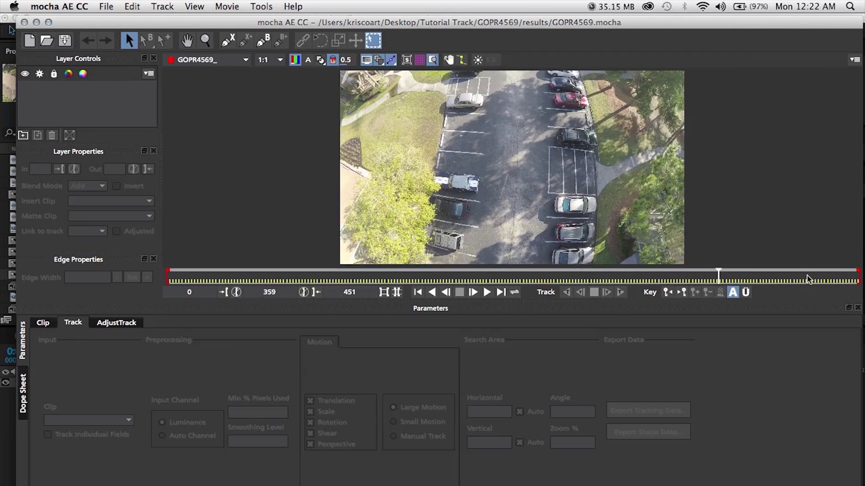
click(168, 273)
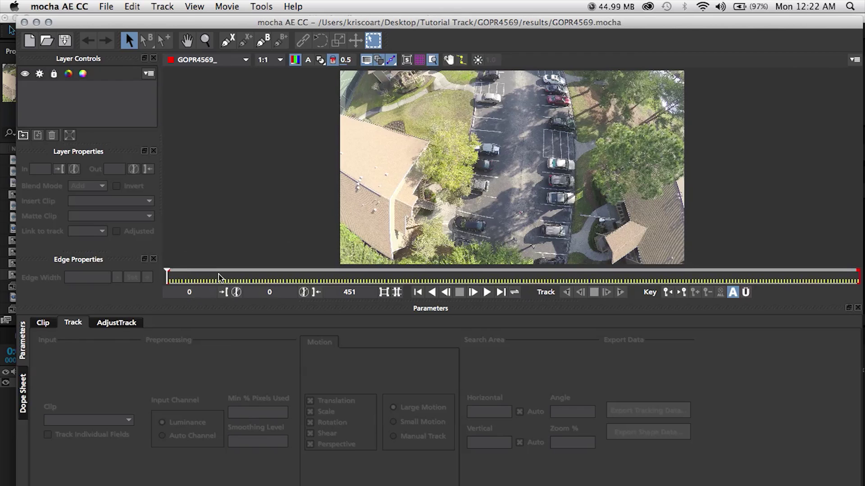
click(227, 40)
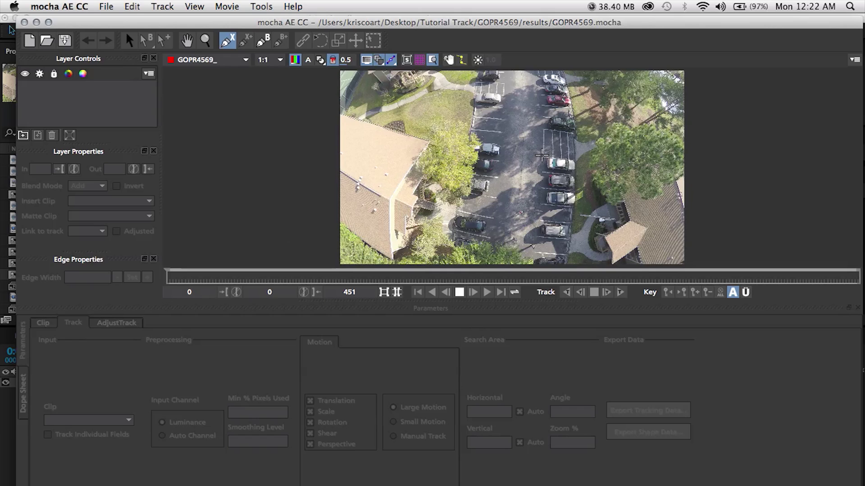
click(542, 149)
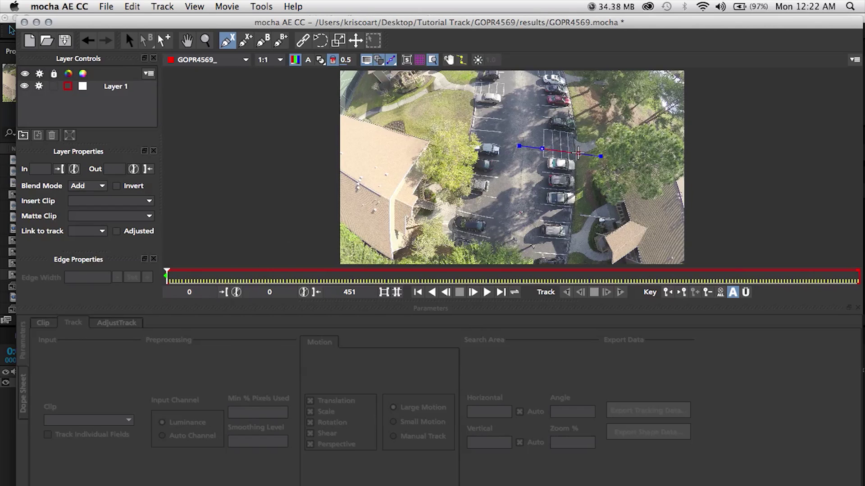
click(576, 153)
click(574, 141)
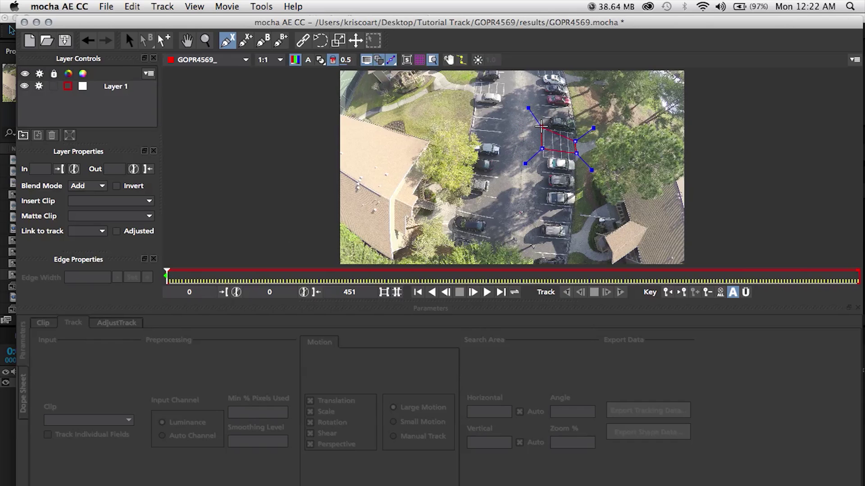
click(541, 135)
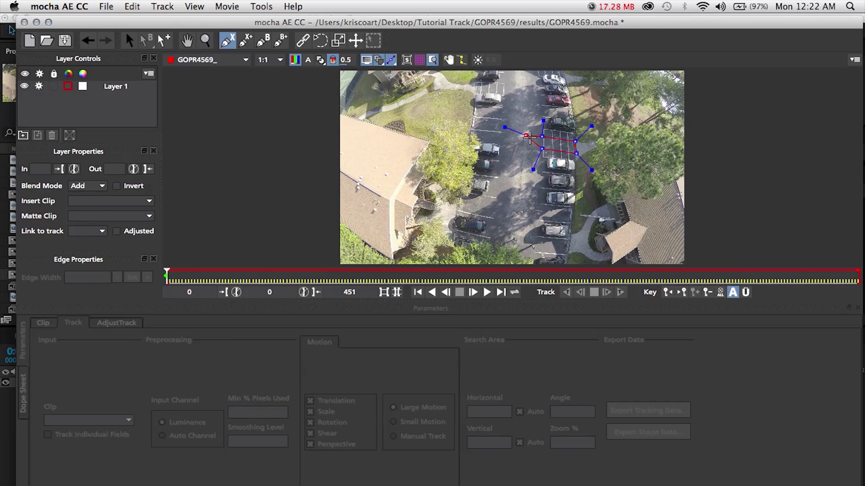
right_click(525, 135)
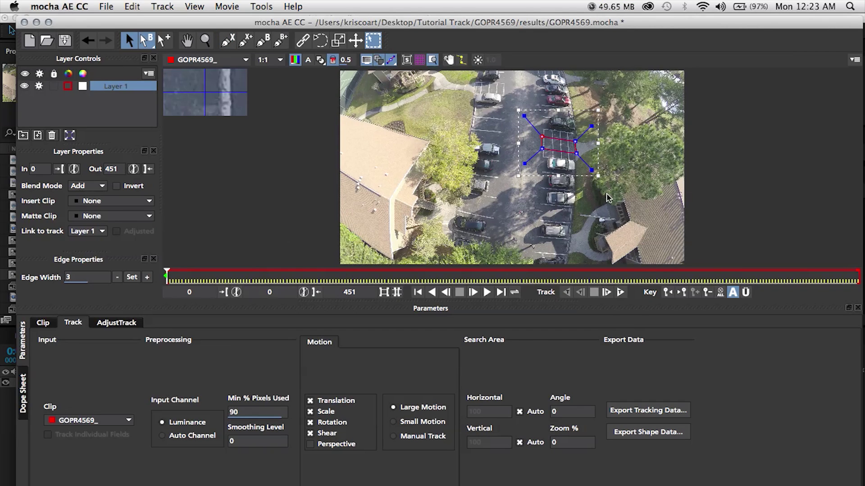
click(620, 292)
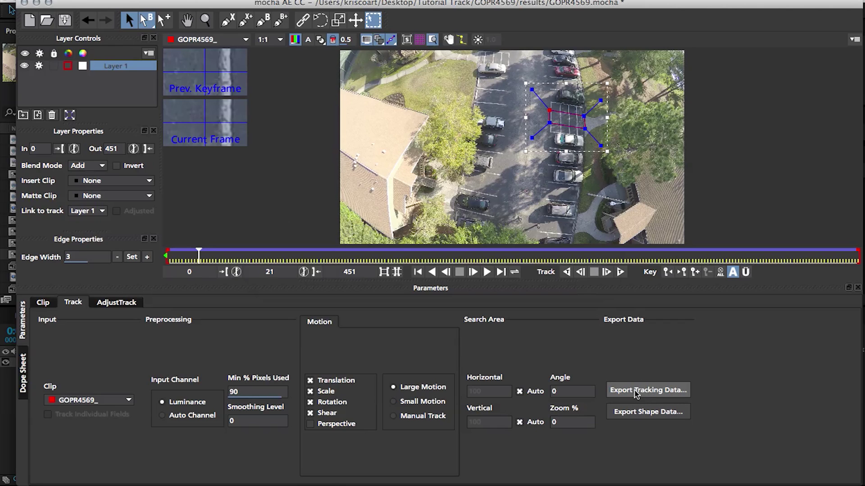
- Export the tracking data as After Effects Transform Data [position, scale and rotation] to the clipboard
click(635, 392)
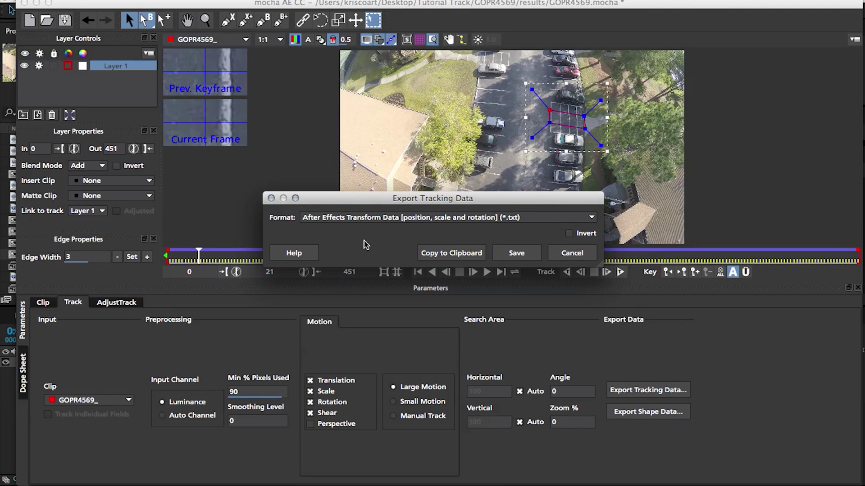
click(378, 218)
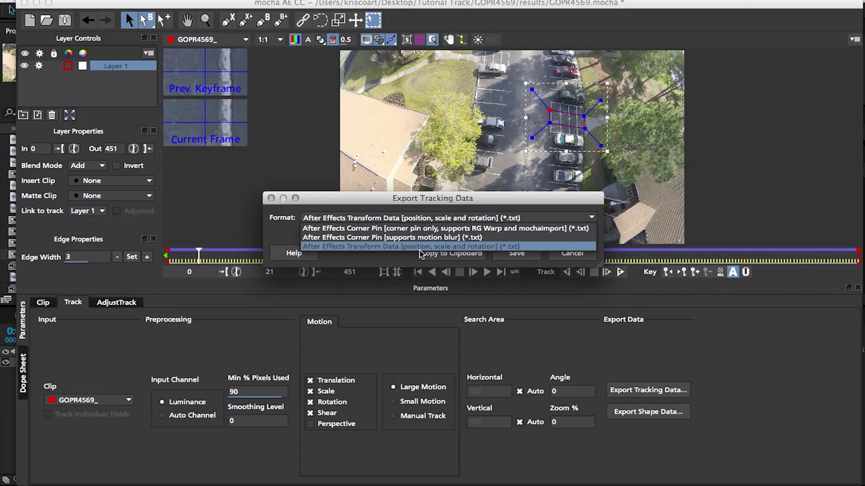
click(403, 247)
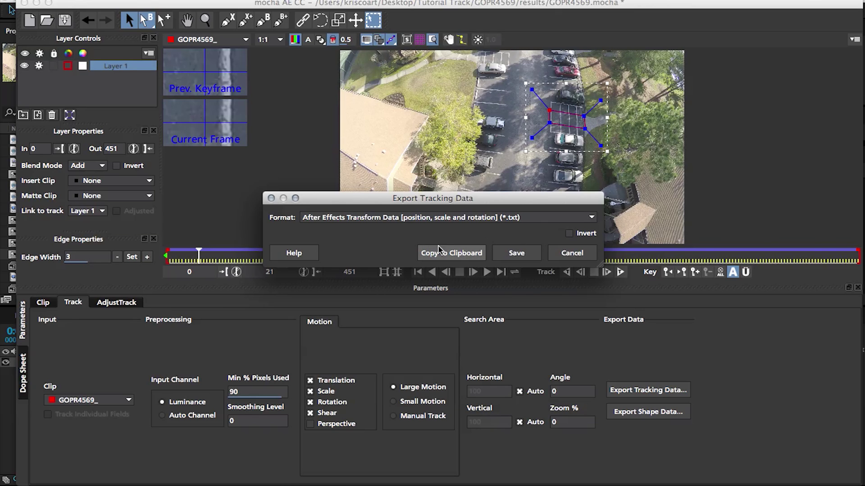
click(462, 251)
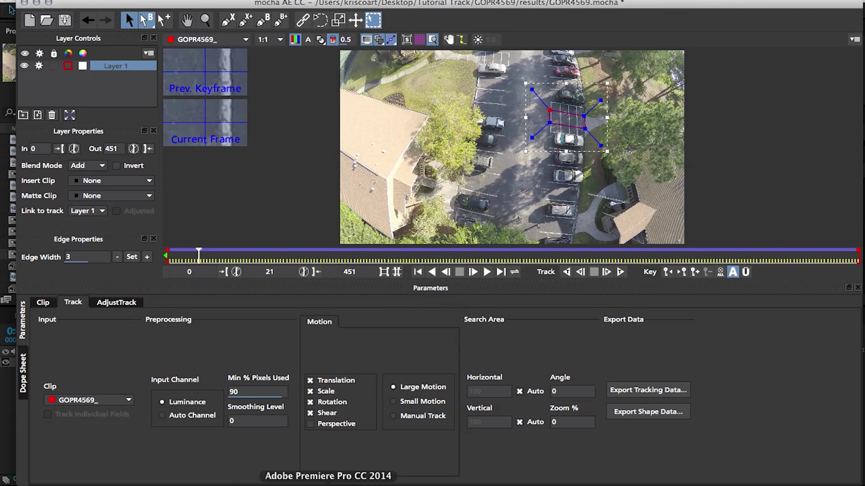
- Switch to After Effects and add a null object to the GOPR4569 composition
click(303, 483)
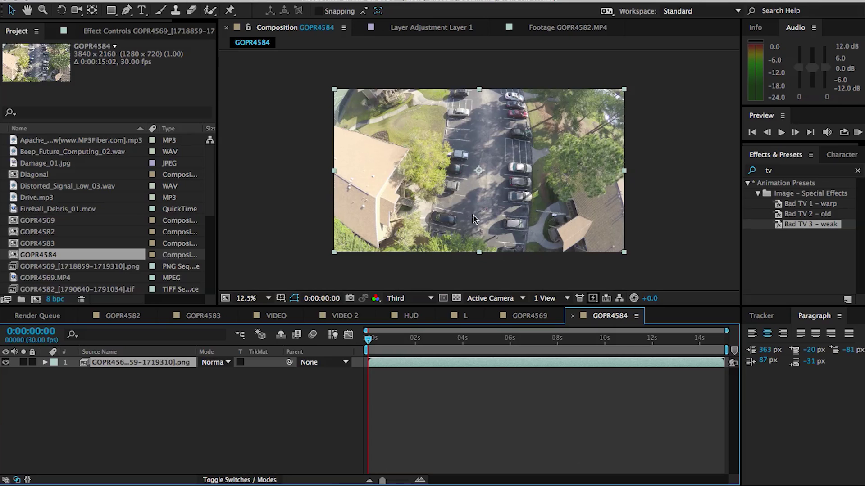
click(518, 316)
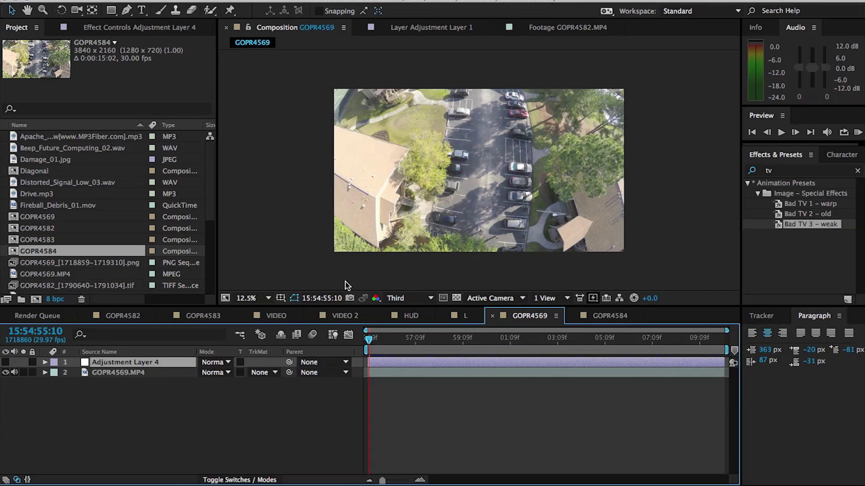
scroll(434, 202, up, 1)
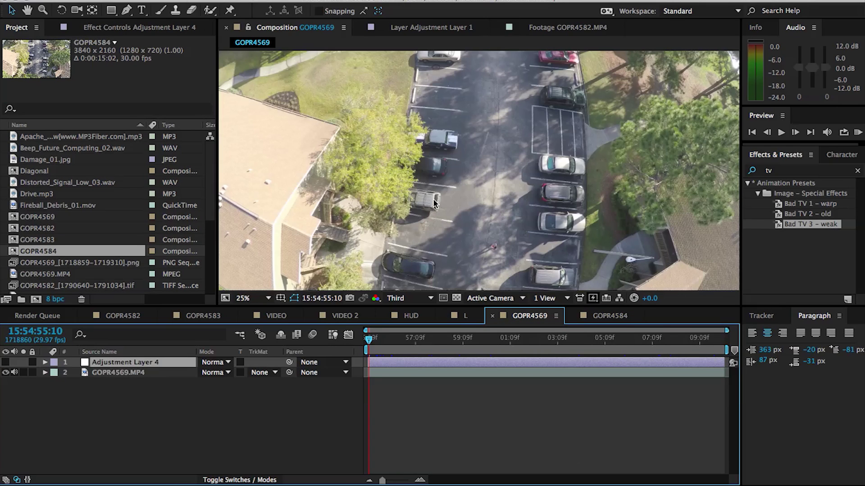
right_click(335, 414)
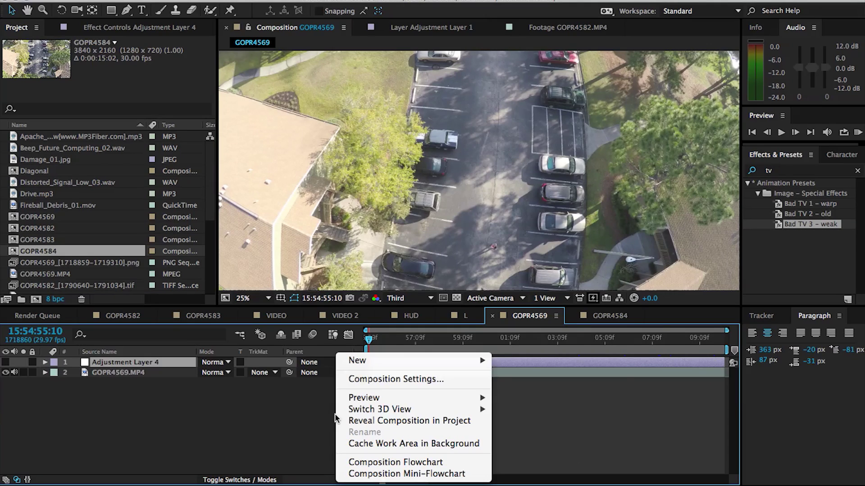
mouse_move(396, 361)
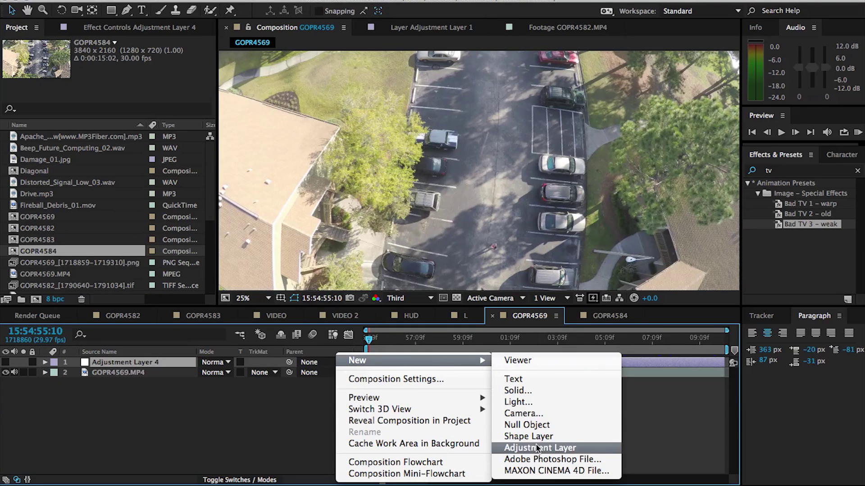
click(539, 425)
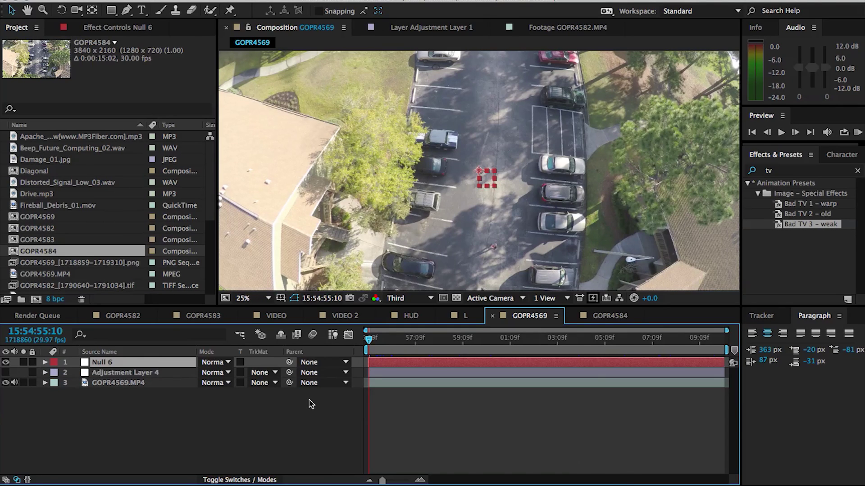
- Paste the copied tracking data onto the new null and reveal its keyframes to check the motion over two frames
key(ctrl+v)
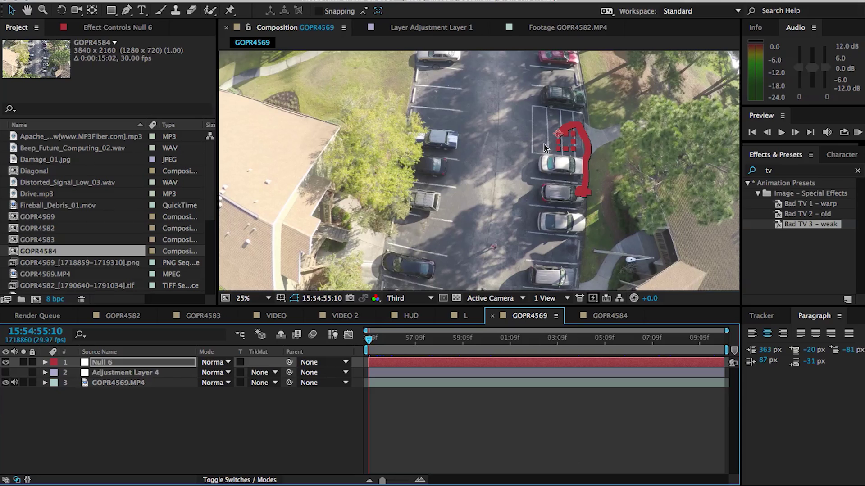
key(u)
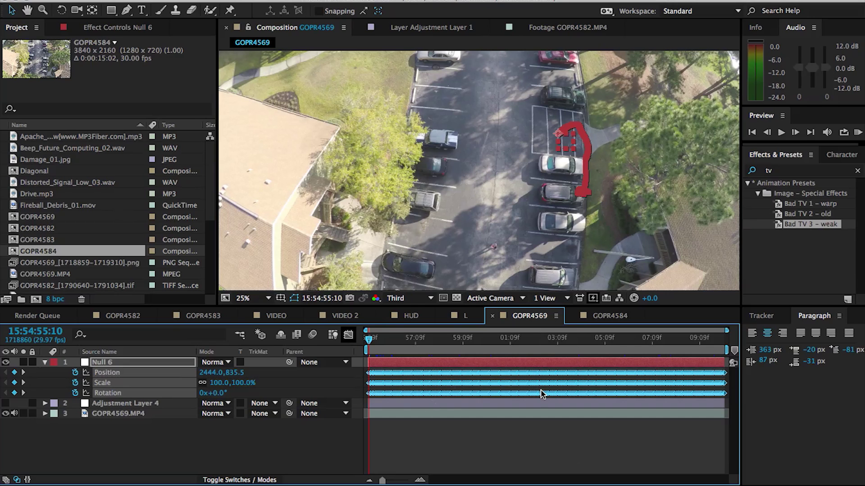
key(Page_Down)
key(Page_Down)
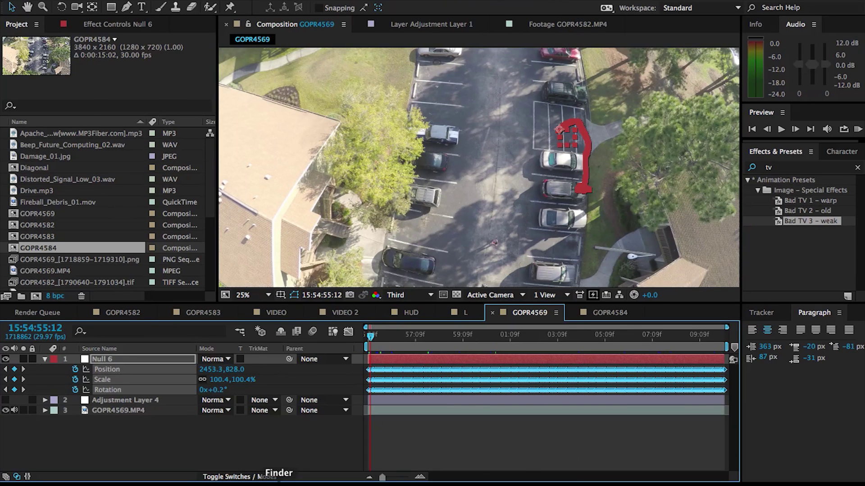
- Preview Shockwave_Smoke_02.mov and place it between Adjustment Layer 4 and GOPR4569.MP4, starting just before 15:55:01:02
scroll(90, 225, down, 5)
click(66, 225)
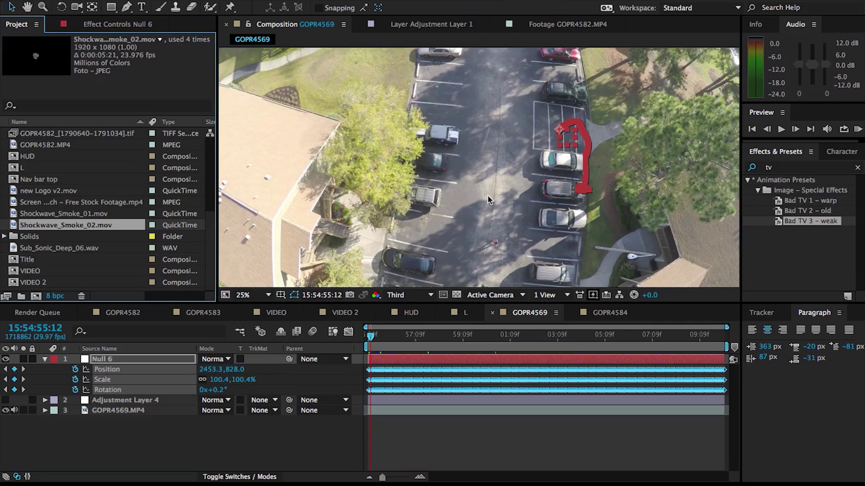
double_click(20, 225)
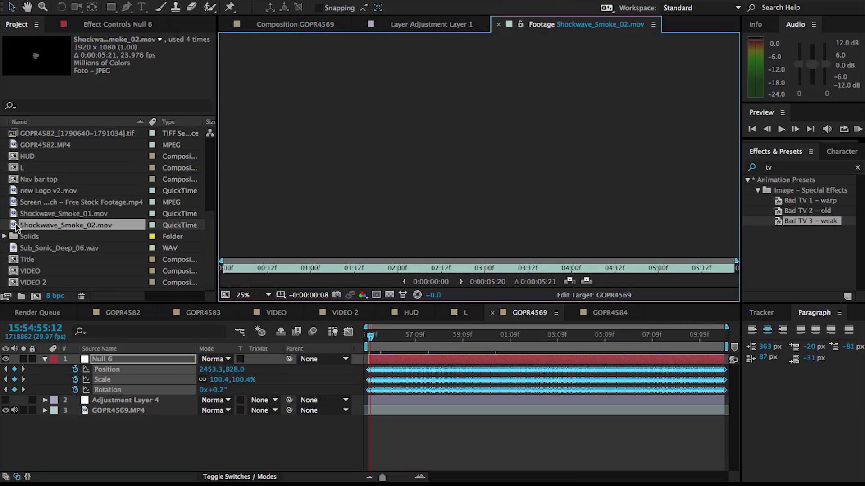
drag(246, 270, 524, 261)
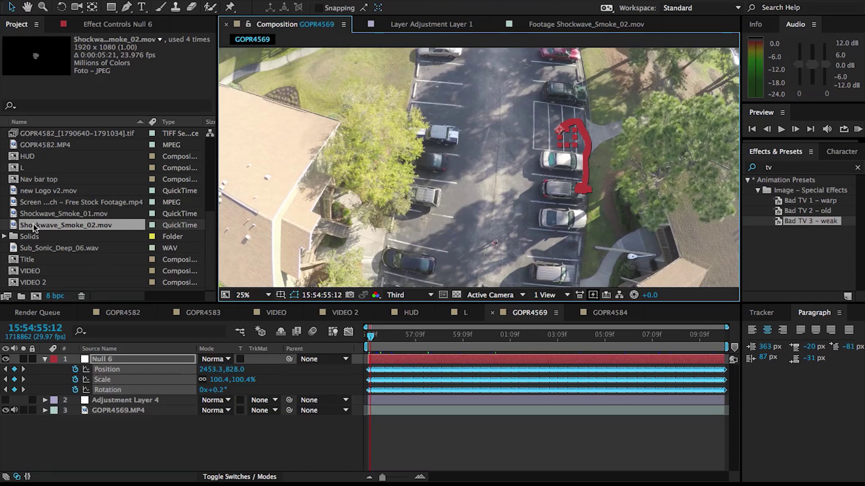
drag(33, 225, 114, 405)
key(o)
drag(404, 411, 516, 408)
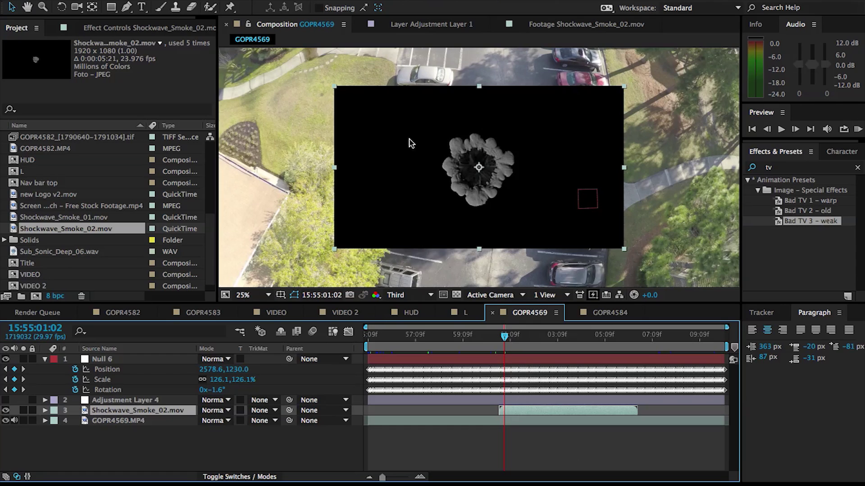
- Set the smoke layer's blend mode to Screen and parent it to the Null 6 layer
click(215, 410)
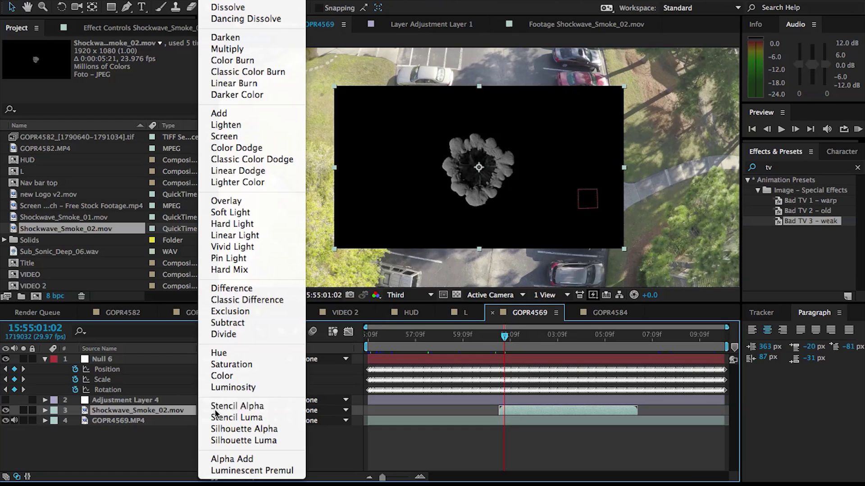
click(239, 136)
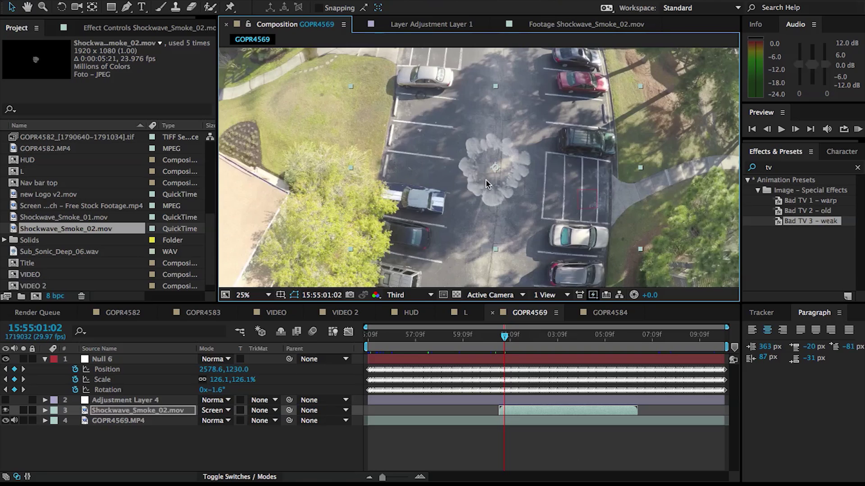
click(309, 411)
click(315, 436)
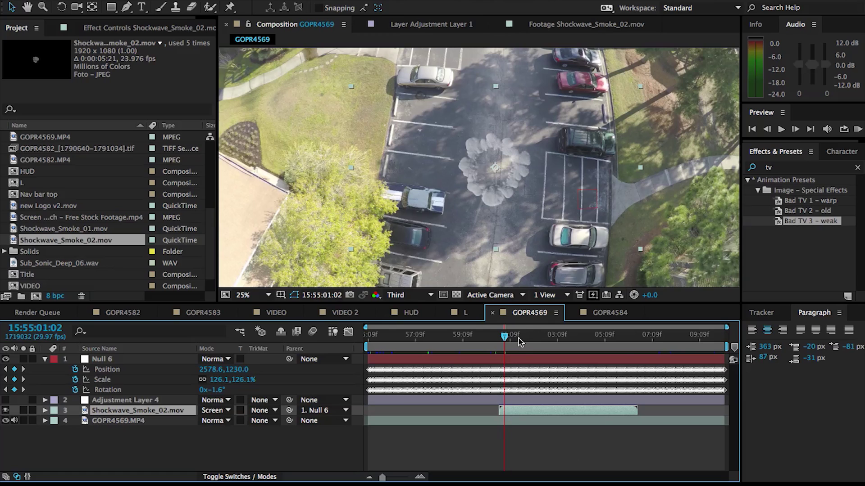
- Trim the work area to the span of the smoke layer and preview the tracked smoke
drag(365, 347, 498, 345)
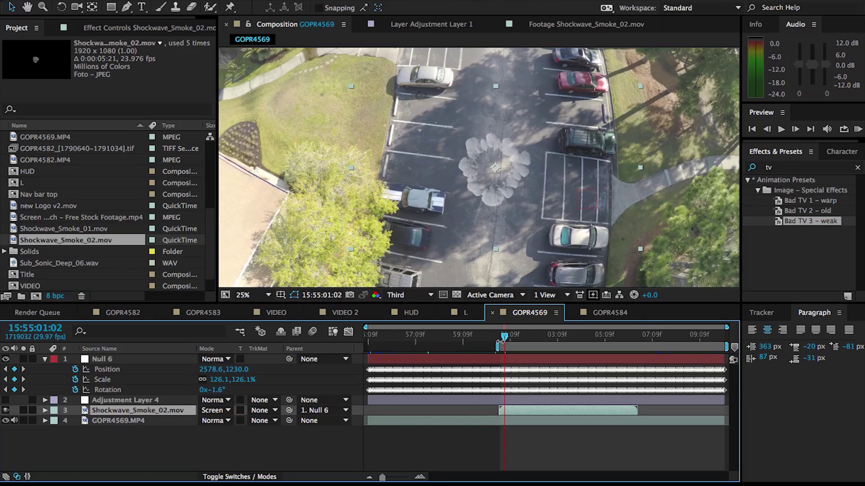
drag(726, 347, 642, 347)
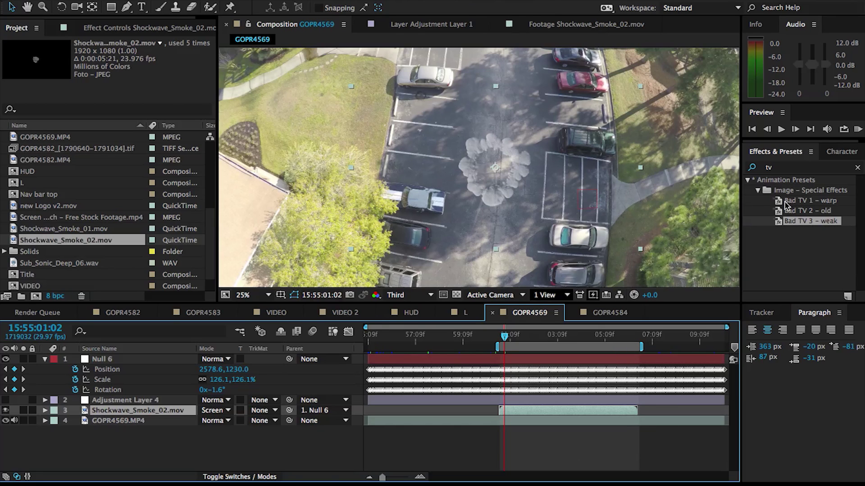
click(858, 130)
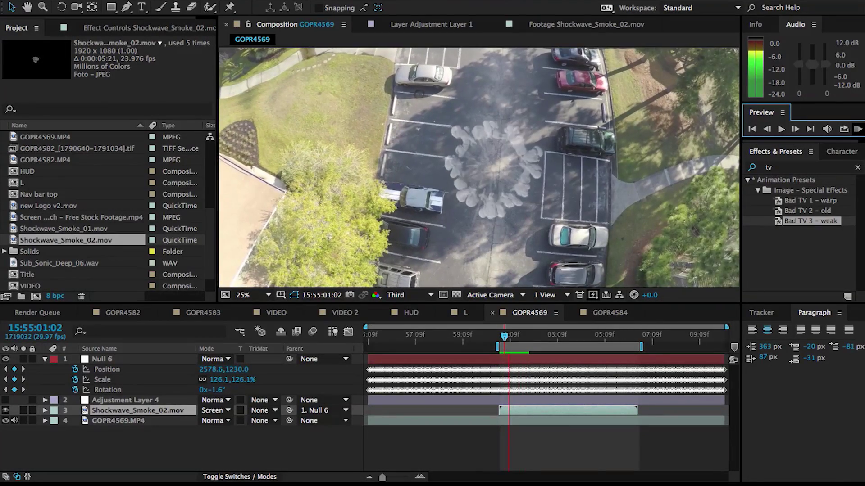
- Move to 15:55:01:13 and turn on Adjustment Layer 4's visibility to view the whole frame
click(515, 338)
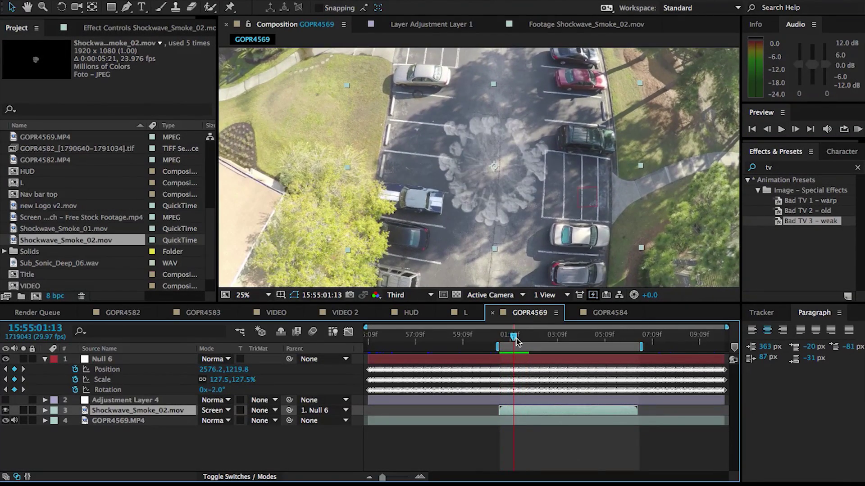
click(6, 399)
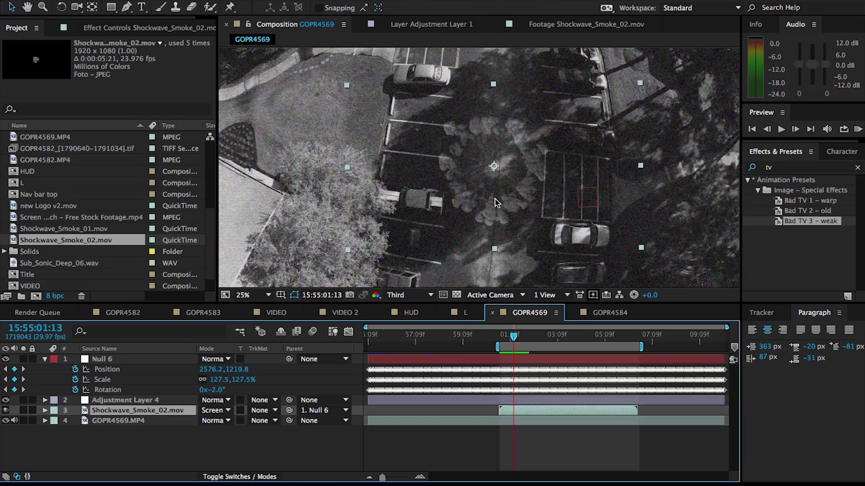
scroll(412, 178, down, 1)
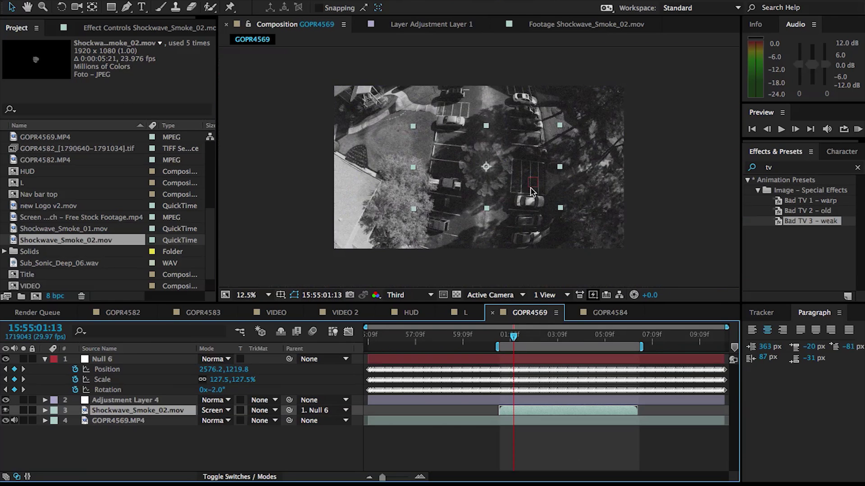
- Move to 15:55:01:00 and place Fireball_Debris_01.mov between Adjustment Layer 4 and Shockwave_Smoke_02.mov, starting slightly before the smoke layer
scroll(483, 199, up, 1)
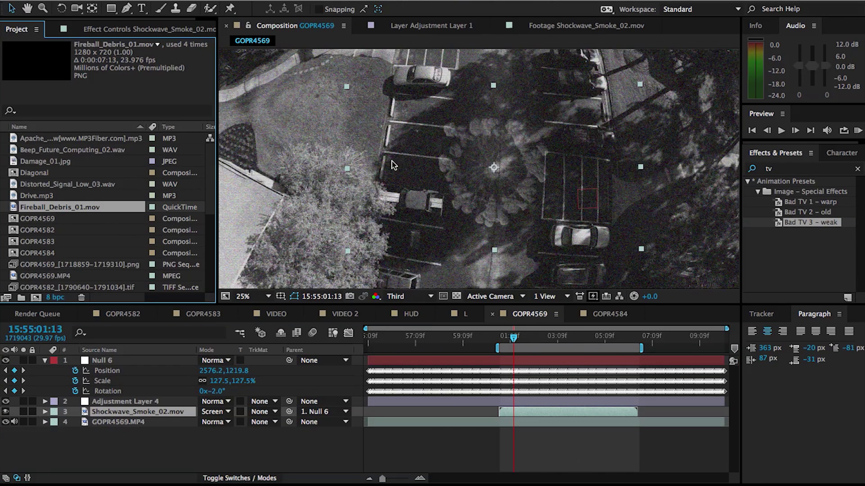
click(504, 341)
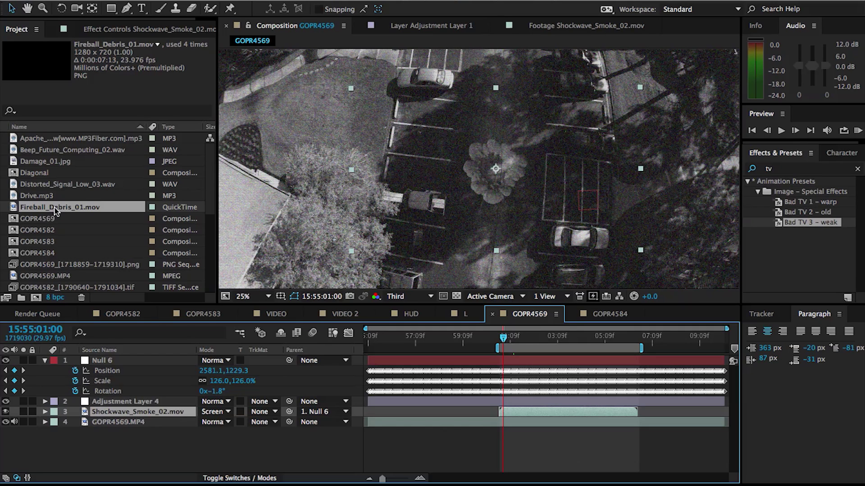
drag(72, 210, 501, 410)
- Nudge the Fireball_Debris_01.mov layer in the composition so its burst sits over the centre of the smoke ring
key(shift+Right)
key(shift+Right)
key(shift+Right)
key(shift+Right)
key(shift+Right)
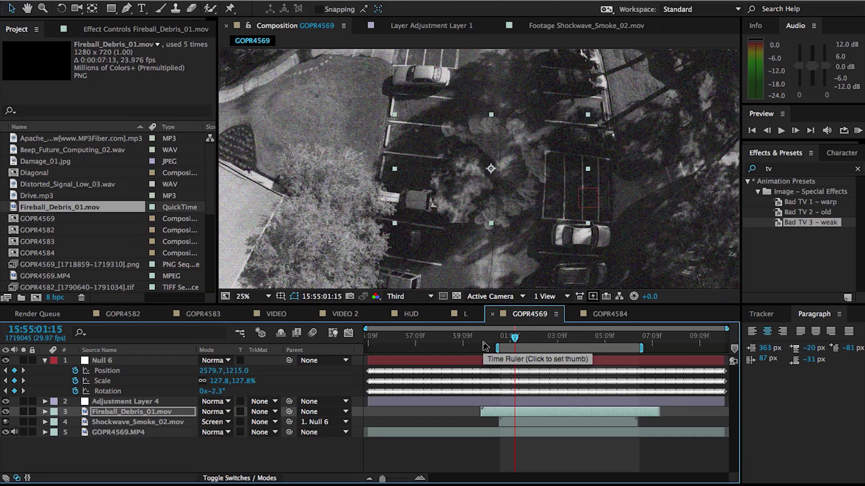
key(shift+Up)
key(shift+Up)
key(shift+Up)
key(shift+Up)
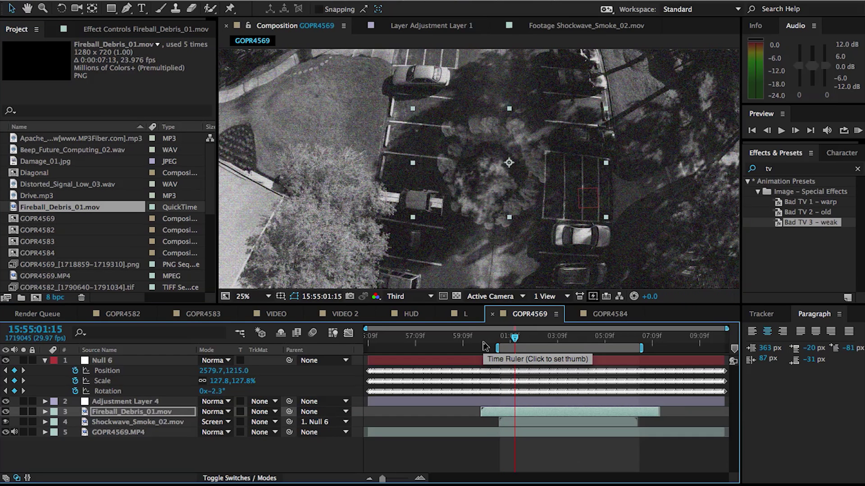
key(shift+Right)
key(shift+Right)
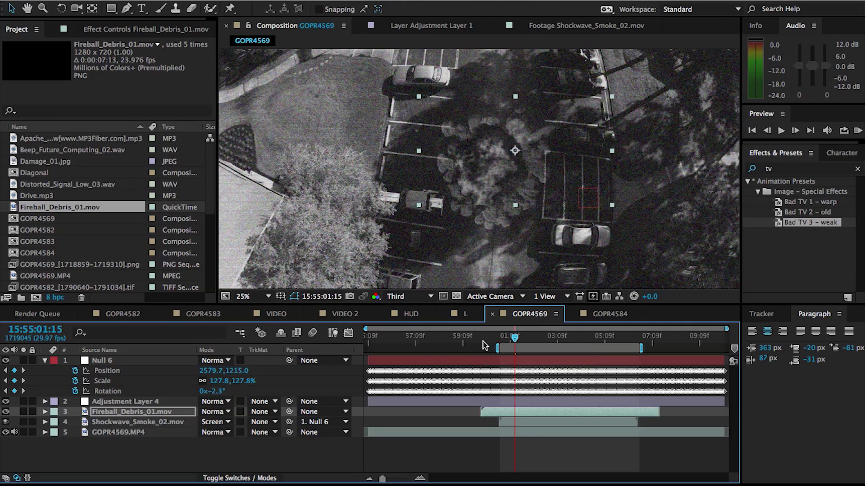
key(shift+Up)
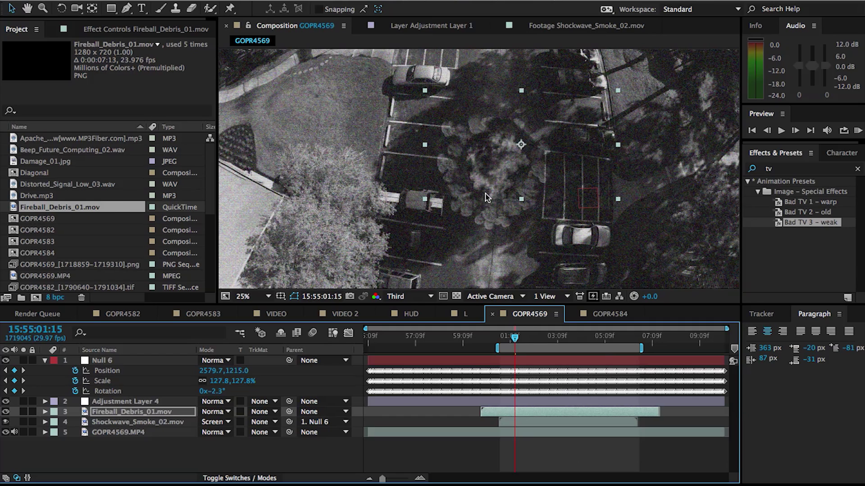
- Draw a closed, partly curved mask around the fireball burst on the Fireball_Debris_01.mov layer with the Pen tool
click(126, 8)
click(442, 168)
drag(545, 184, 579, 161)
drag(535, 85, 509, 83)
click(450, 80)
click(441, 168)
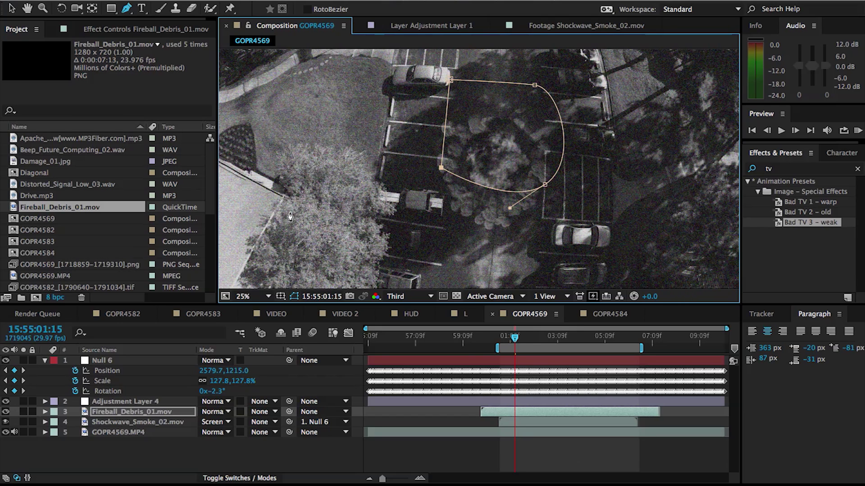
- Feather the fireball layer's mask by 30 pixels
key(f)
drag(222, 432, 238, 437)
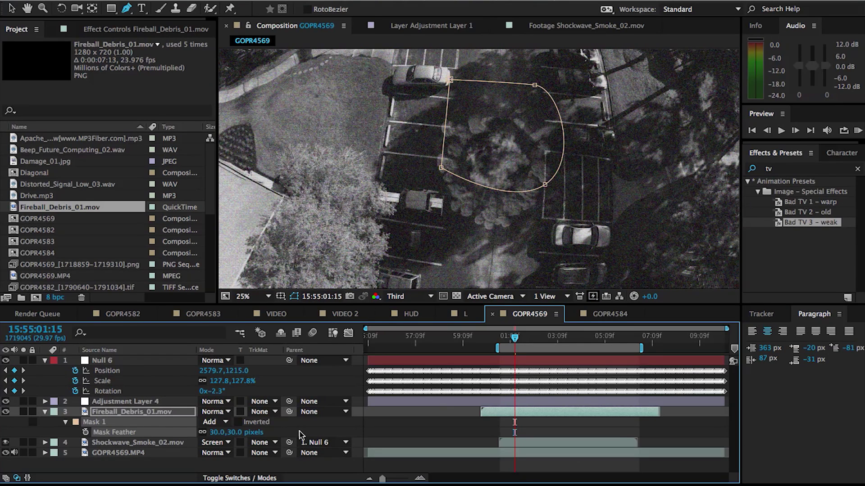
click(300, 435)
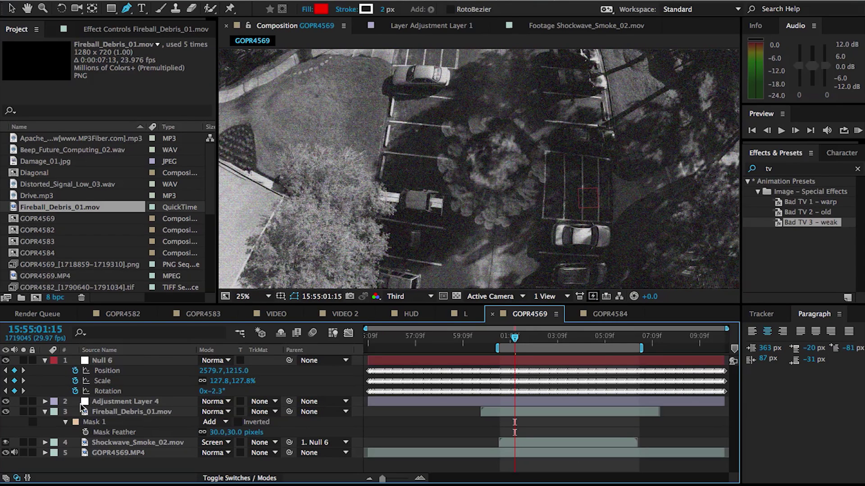
click(44, 412)
- Apply Levels to the Fireball_Debris_01.mov layer and brighten it with Input White 144 and Gamma 1.53
click(130, 417)
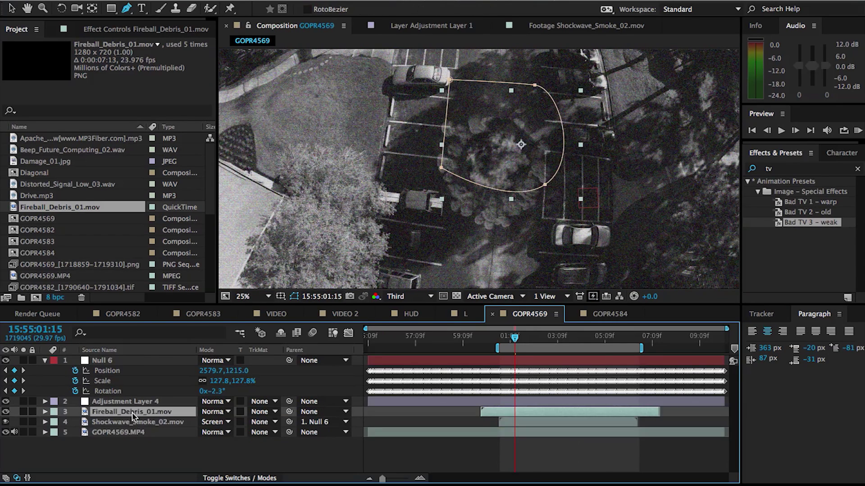
key(v)
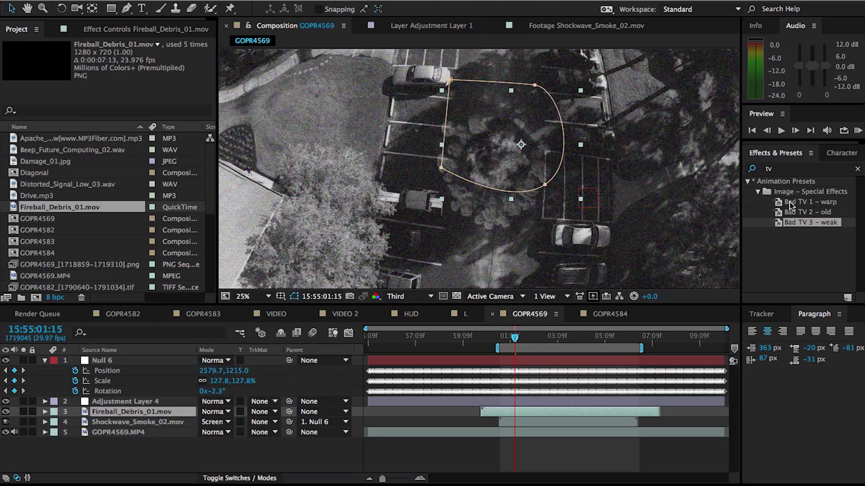
click(774, 170)
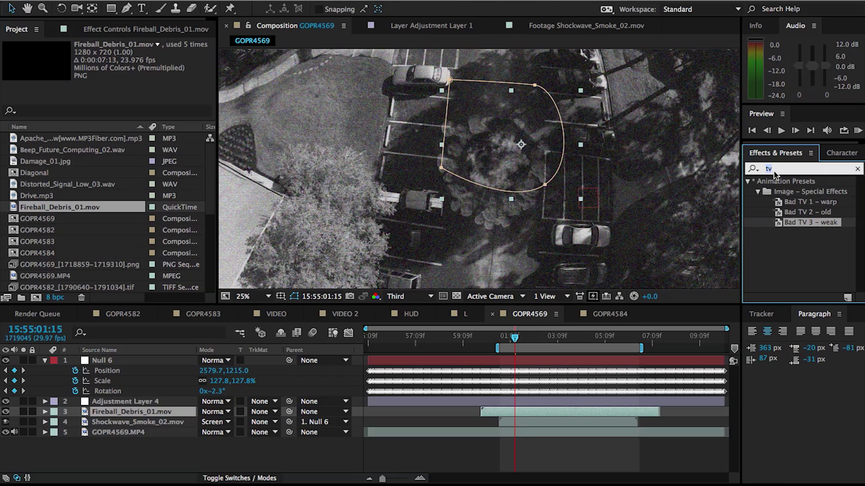
text(l)
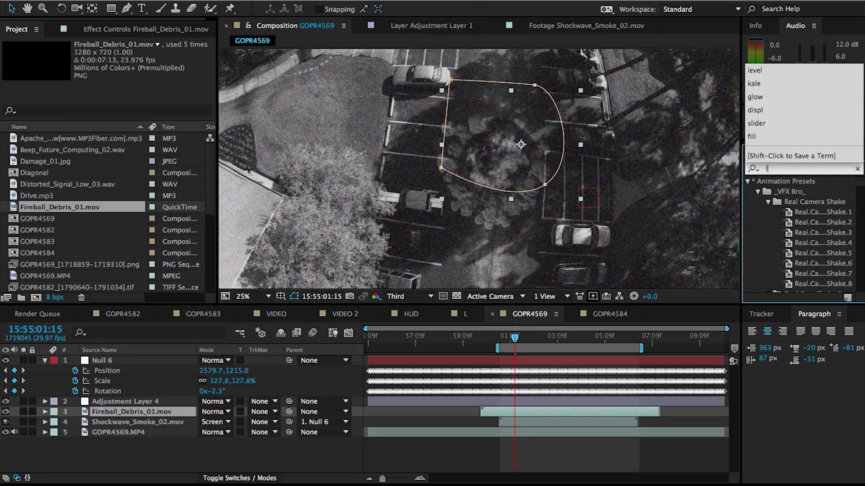
text(eve)
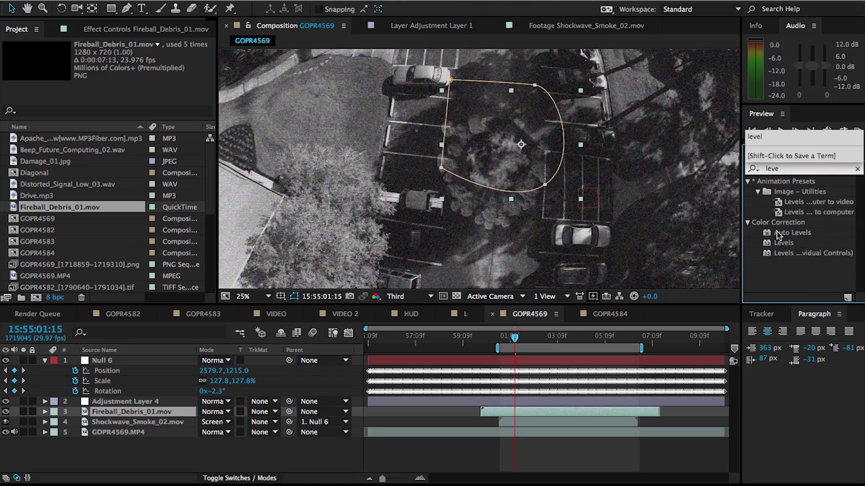
click(779, 243)
drag(592, 333, 531, 412)
drag(187, 124, 120, 124)
drag(77, 123, 63, 123)
click(324, 450)
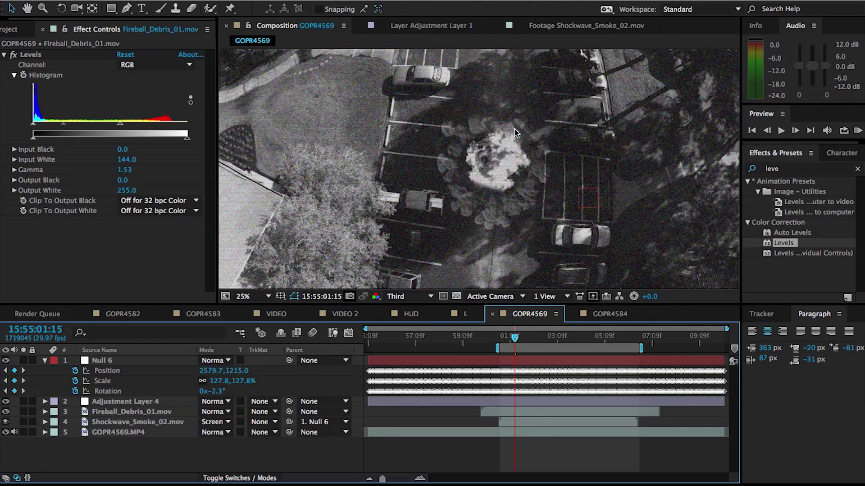
- Parent the Fireball_Debris_01.mov layer to Null 6, preview the tracked blast and return to 15:55:01:15
click(307, 411)
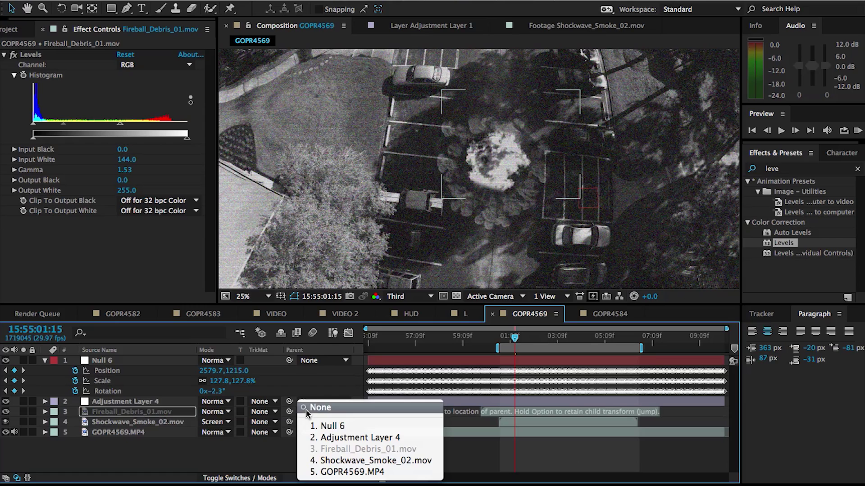
click(329, 425)
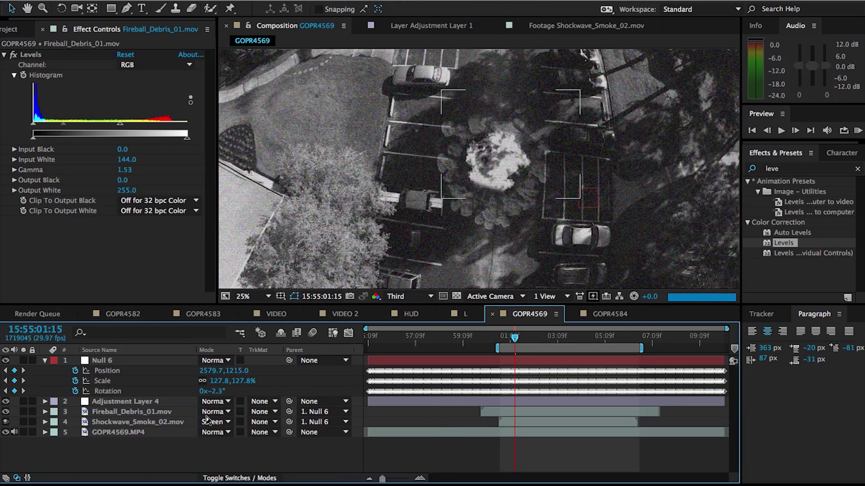
key(space)
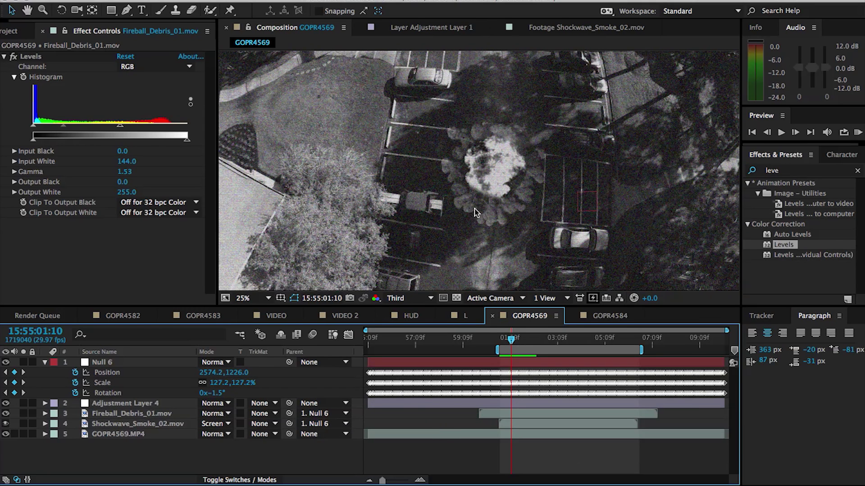
mouse_move(506, 340)
mouse_down()
mouse_move(499, 338)
mouse_move(517, 339)
mouse_up()
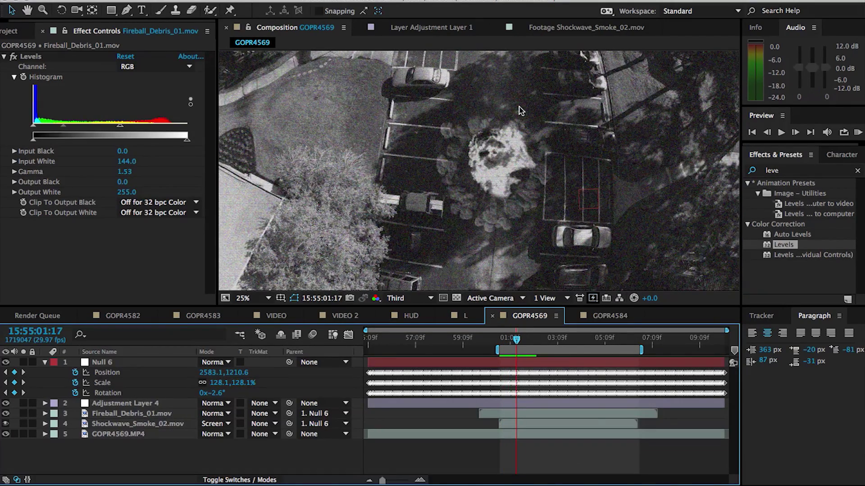
key(Page_Up)
key(Page_Up)
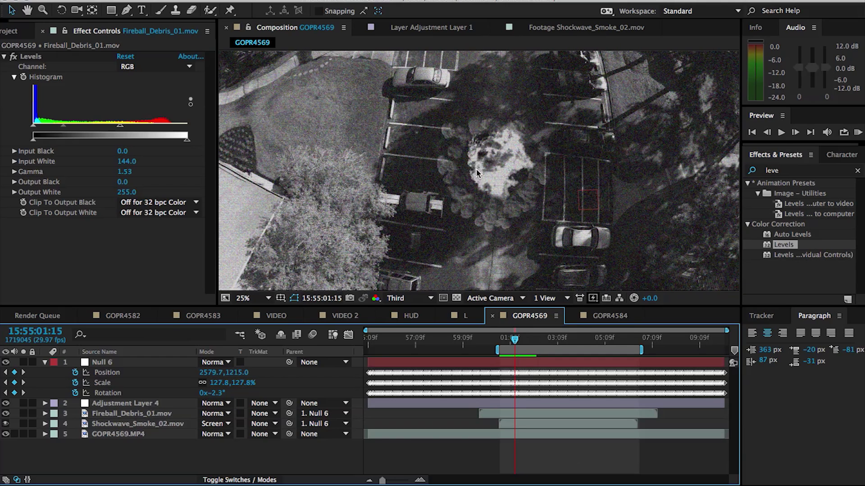
- Create a black 3840 × 2160 px solid above all layers and apply the Optical Flares effect to it
right_click(242, 461)
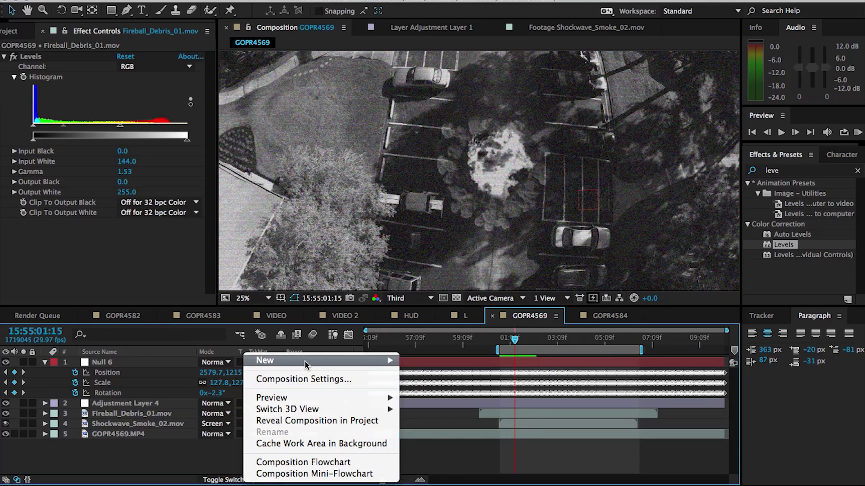
mouse_move(270, 360)
click(431, 392)
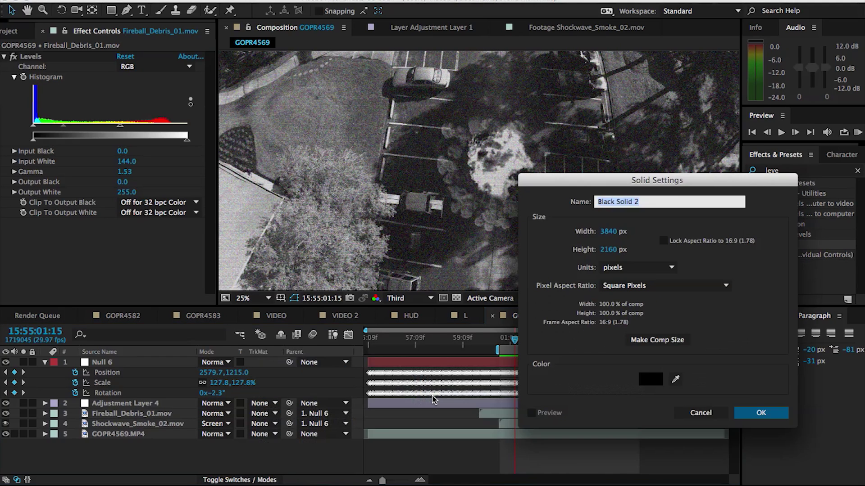
click(777, 417)
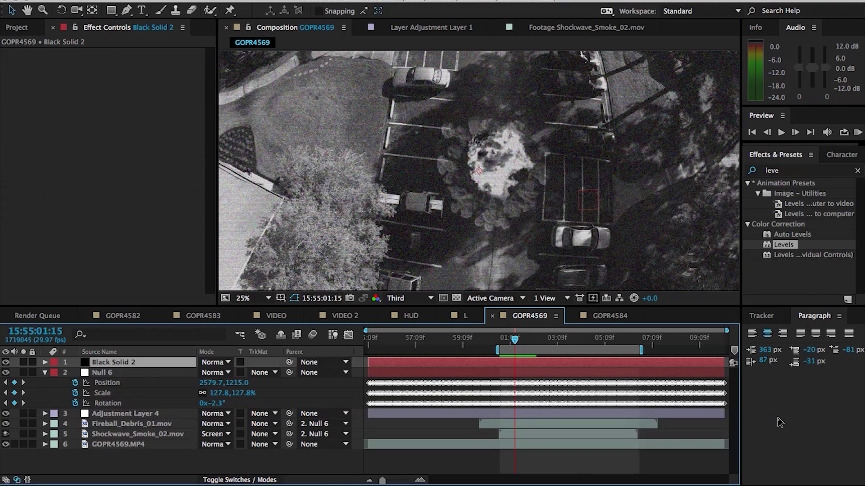
click(252, 1)
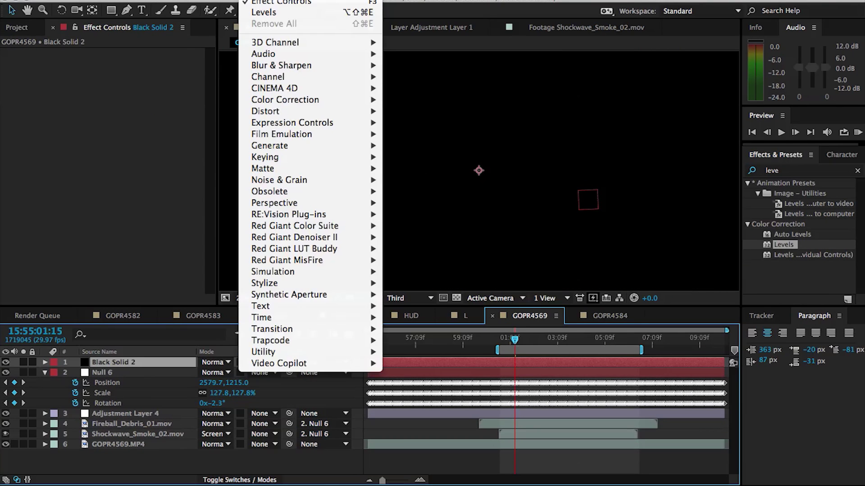
mouse_move(297, 365)
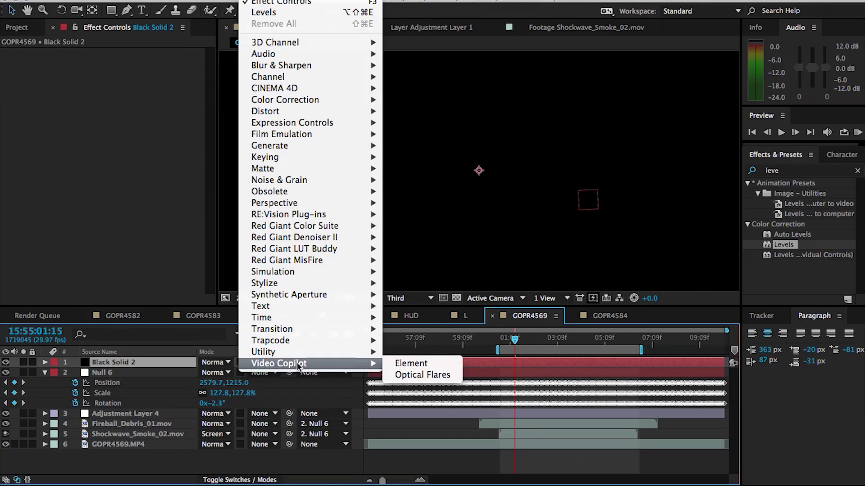
click(417, 376)
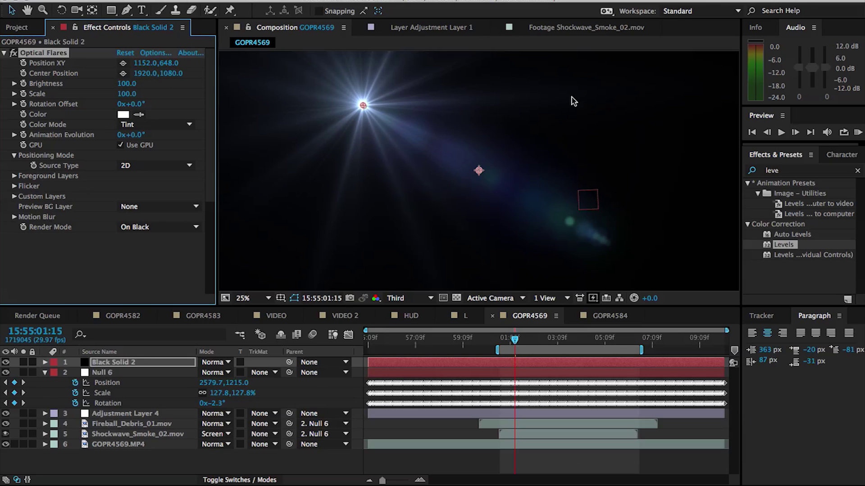
- Clear all elements of the default flare in the Optical Flares options and add a Glow lens object
click(156, 53)
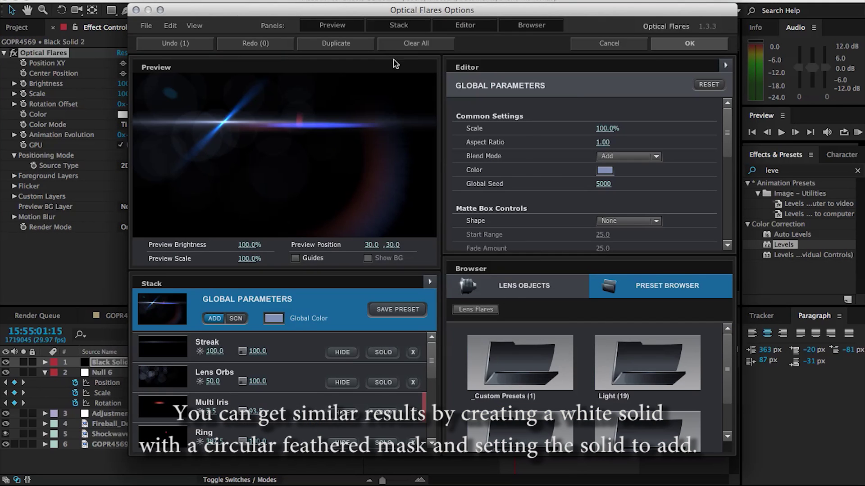
click(401, 44)
click(397, 150)
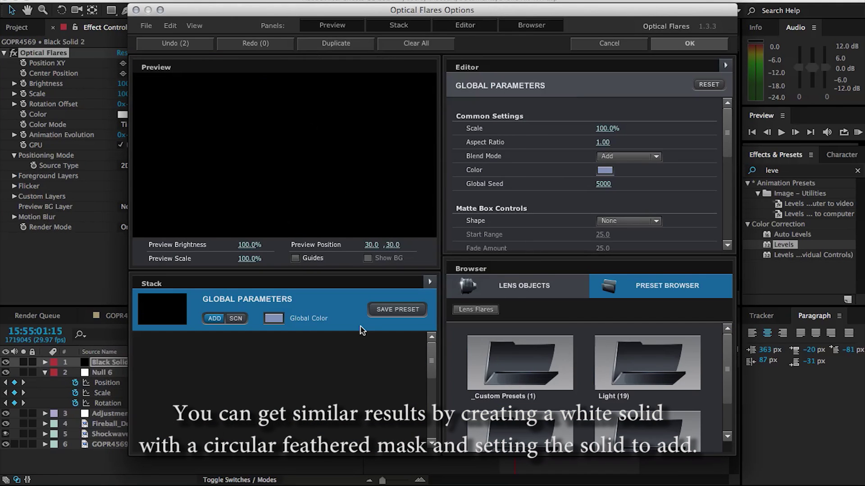
click(531, 288)
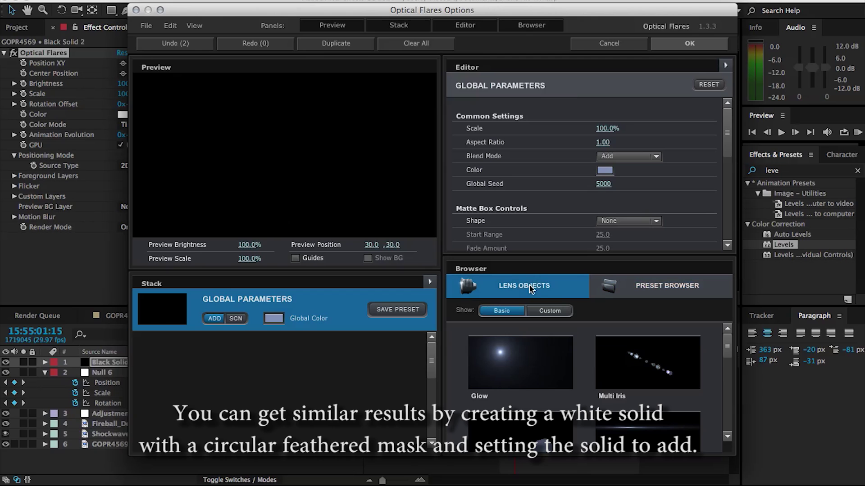
click(533, 384)
- Add Lens Orbs to the flare with reduced brightness, plus custom lens objects including Hoop and Iris
scroll(549, 373, down, 1)
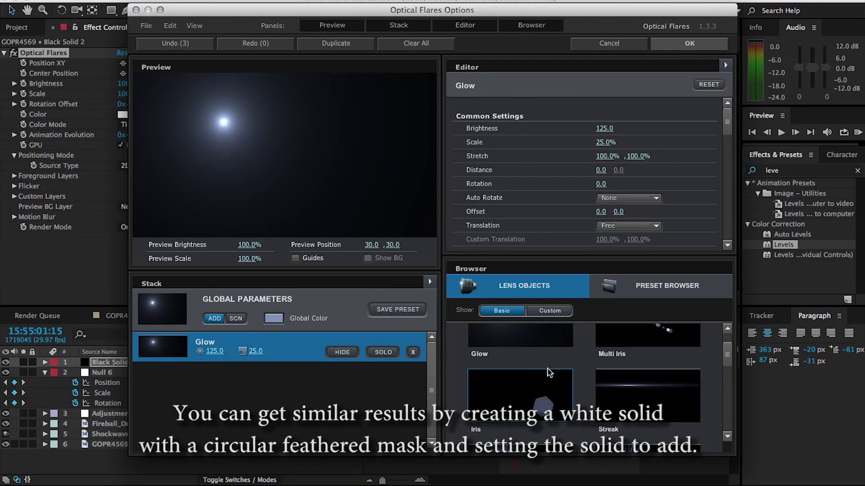
scroll(548, 373, down, 1)
scroll(549, 373, down, 3)
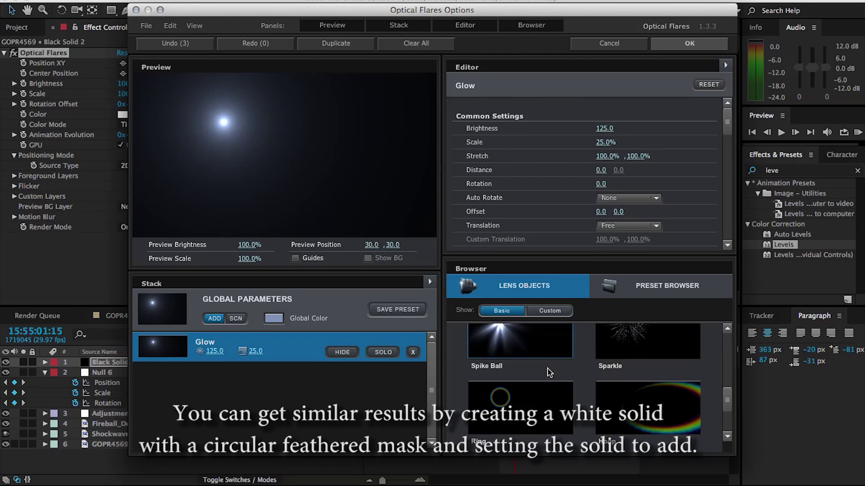
scroll(572, 388, down, 1)
click(648, 421)
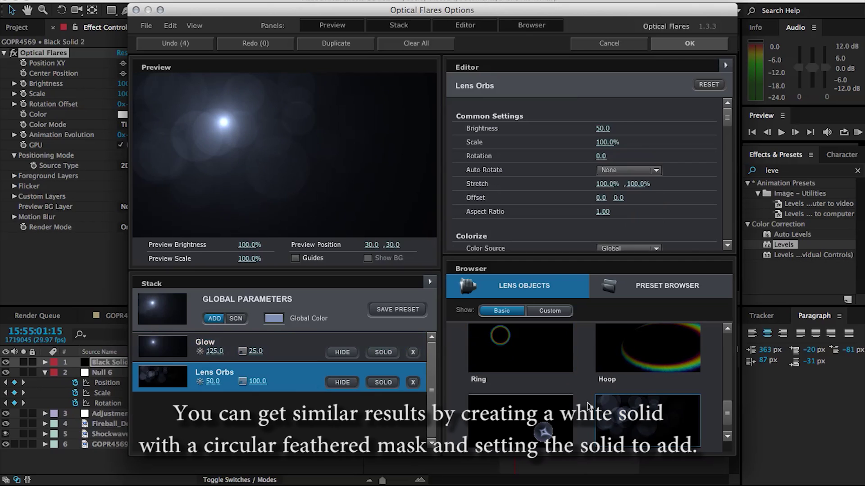
drag(210, 384, 191, 383)
click(549, 311)
click(520, 342)
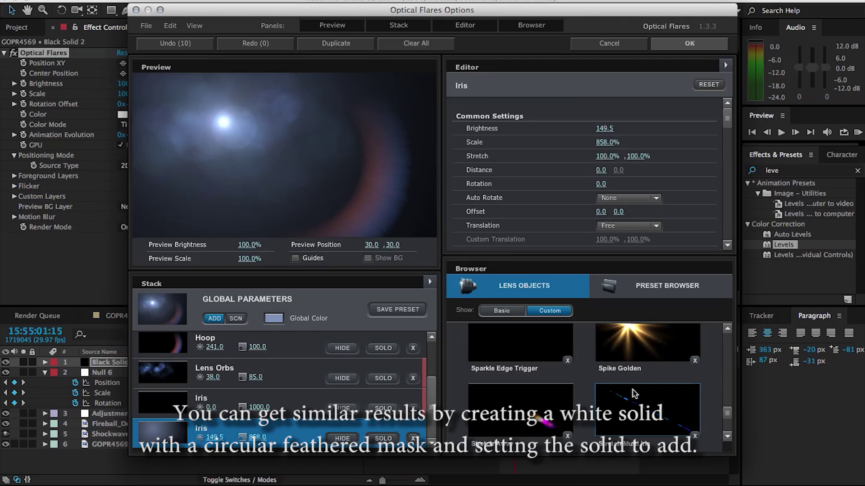
- Set the flare's global color to white (FFFFFF) and apply the Optical Flares options
click(274, 320)
mouse_move(363, 133)
mouse_down()
mouse_move(358, 116)
mouse_move(284, 62)
mouse_up()
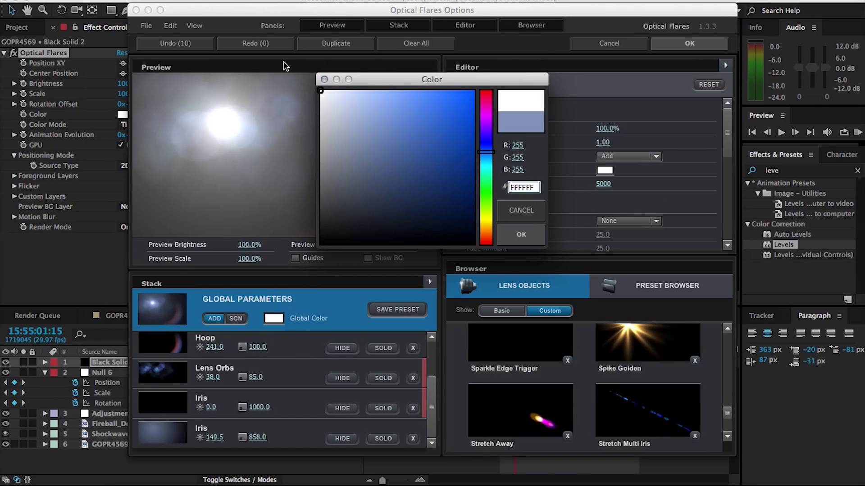
click(521, 234)
click(697, 45)
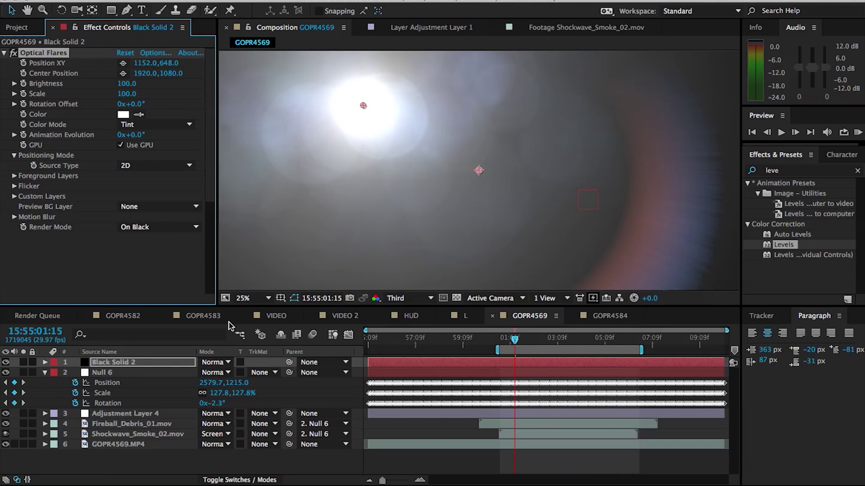
- Set the flare solid's blend mode to Add and move the flare onto the explosion at about 1964, 1032
click(222, 363)
click(219, 116)
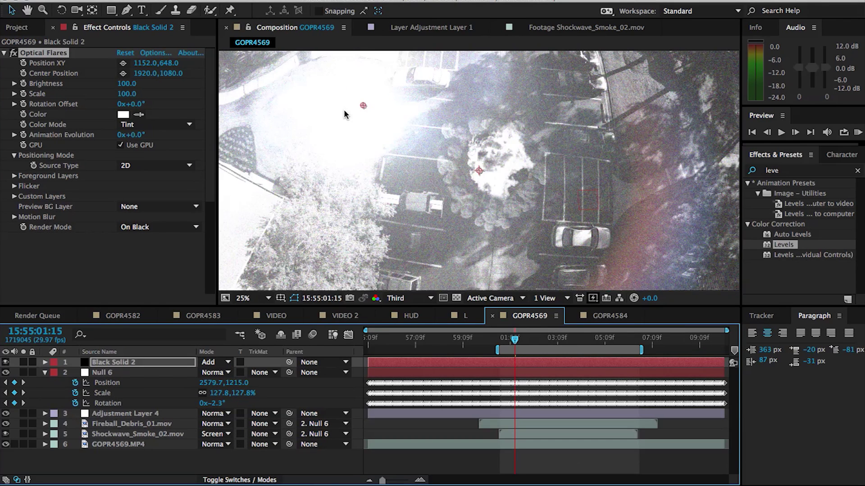
drag(361, 106, 482, 166)
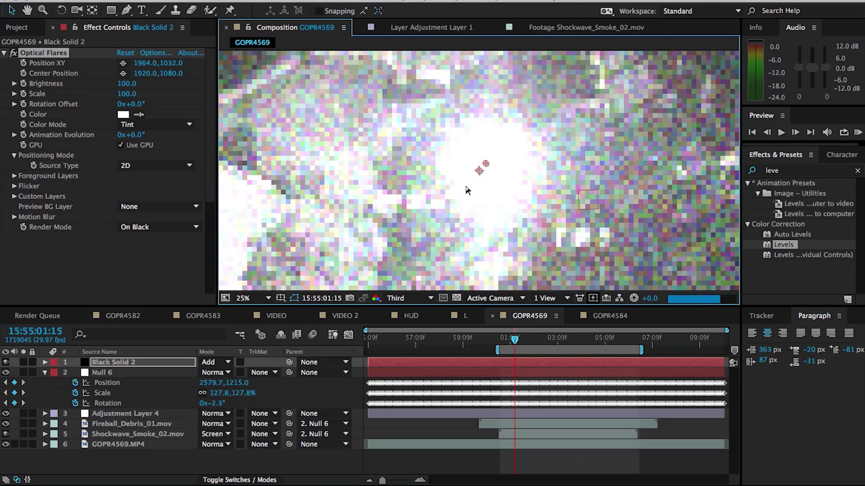
scroll(480, 171, down, 1)
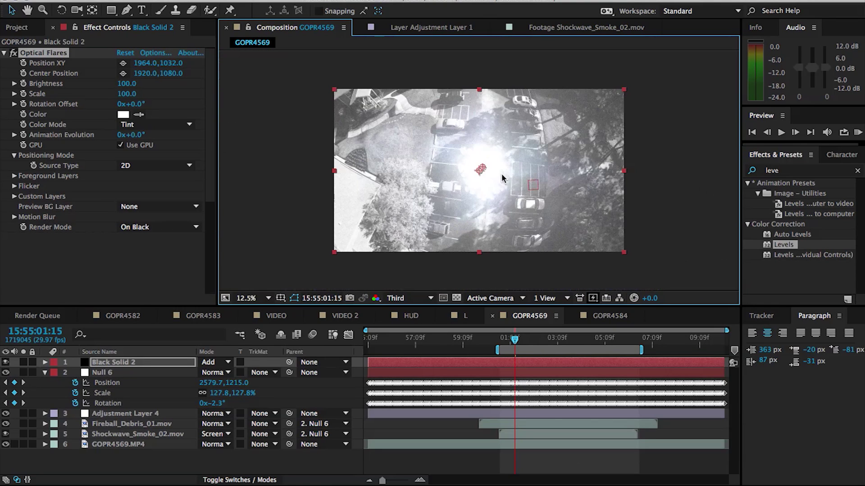
- Move the flare solid below Adjustment Layer 4 and keyframe the flare's Brightness at 100 at 15:55:01:07
drag(137, 369, 123, 414)
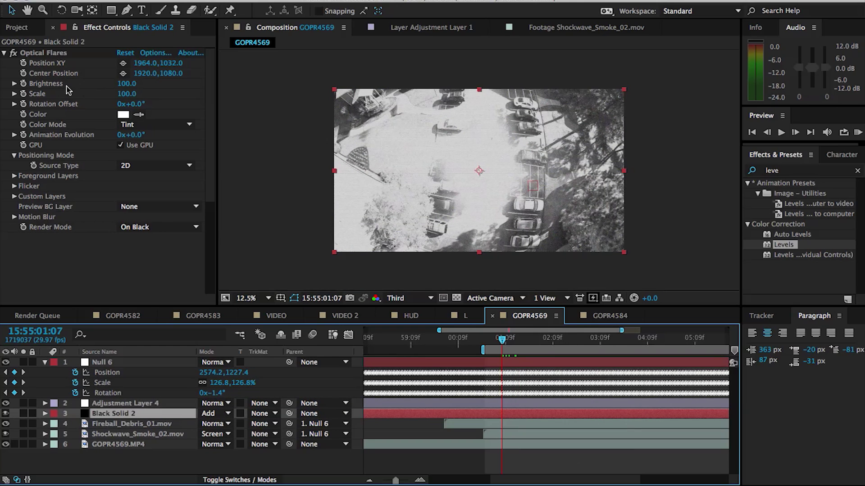
click(25, 84)
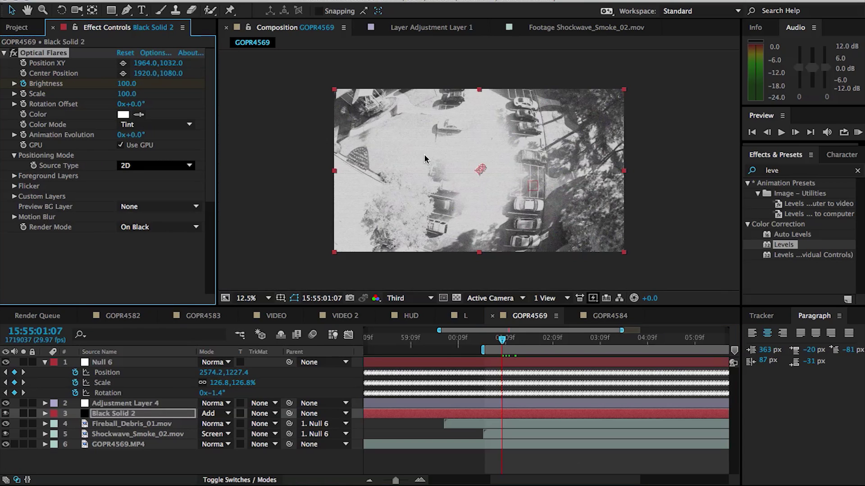
- Keyframe the flare's Brightness at 0 three frames before the flash peak, at 15:55:01:04
key(Page_Up)
key(Page_Up)
key(Page_Up)
click(129, 84)
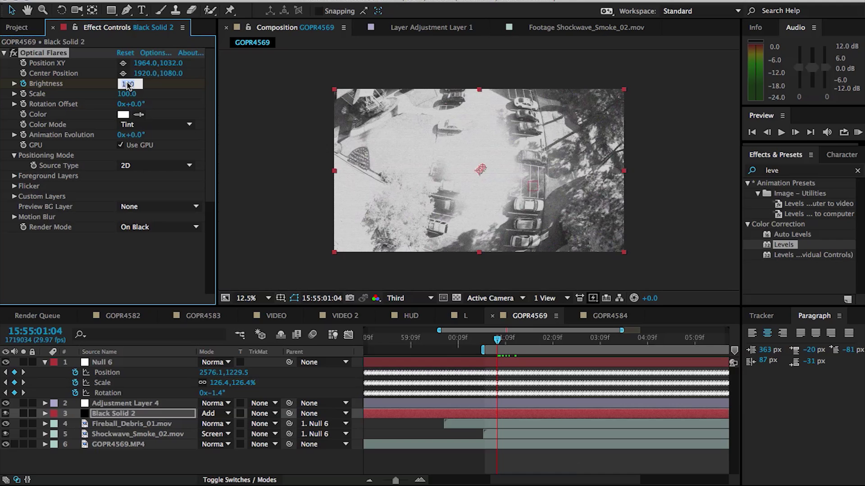
key(Return)
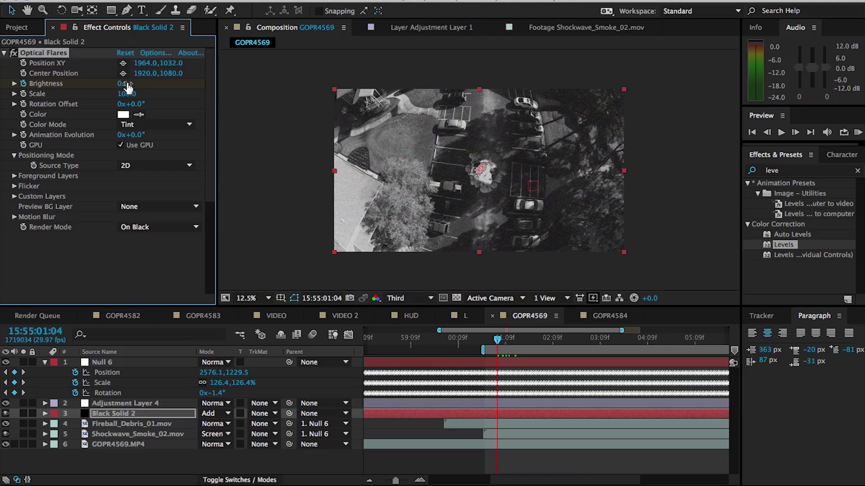
- Keyframe the flare's Brightness at 0 ten frames after the flash peak, at 15:55:01:17
key(Page_Down)
key(Page_Down)
key(Page_Down)
key(ctrl+z)
key(Page_Down)
key(Page_Down)
key(Page_Down)
key(Page_Down)
key(Page_Down)
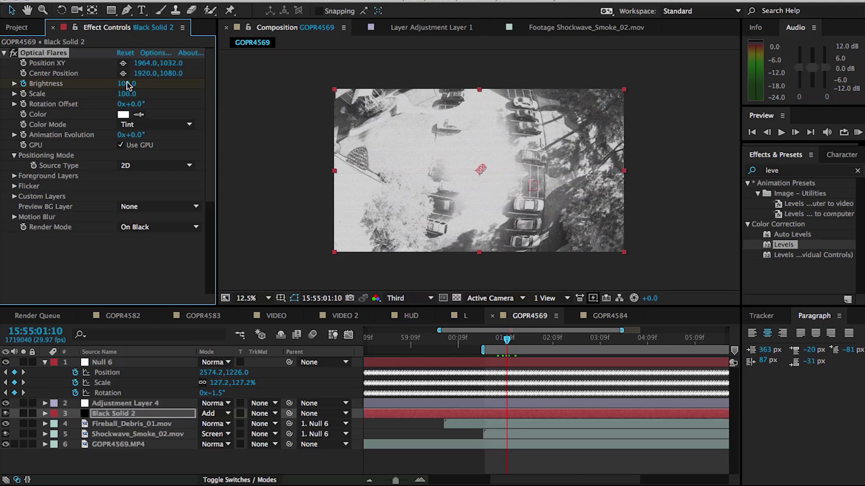
key(Page_Down)
key(Page_Down)
key(Page_Down)
key(Page_Down)
key(Page_Down)
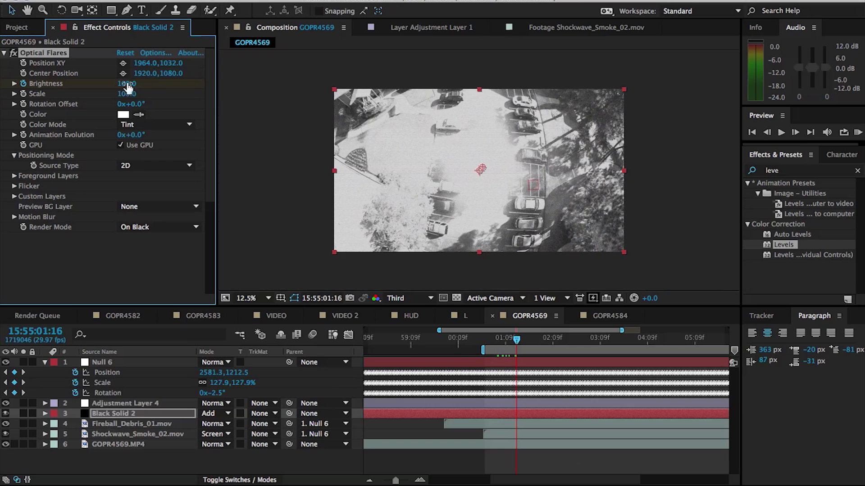
click(122, 84)
text(0)
key(Return)
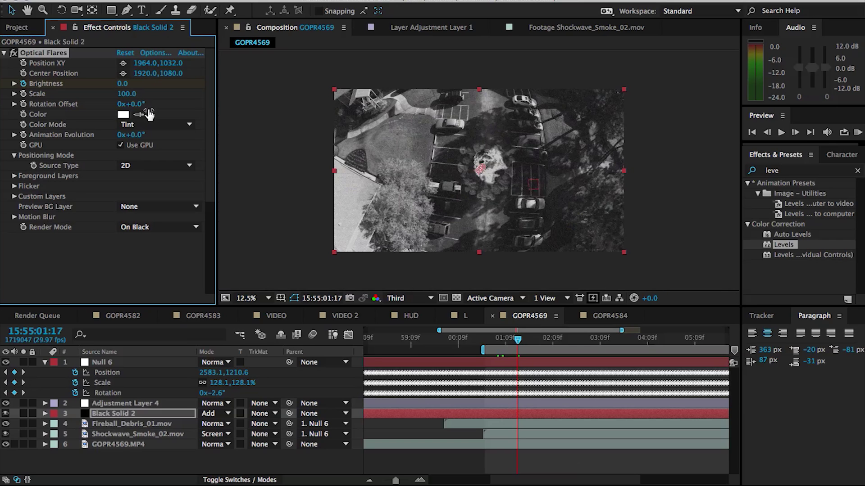
- Trim the starts of the Fireball_Debris_01 and Shockwave_Smoke_02 layers to the flash peak at 15:55:01:07
click(505, 341)
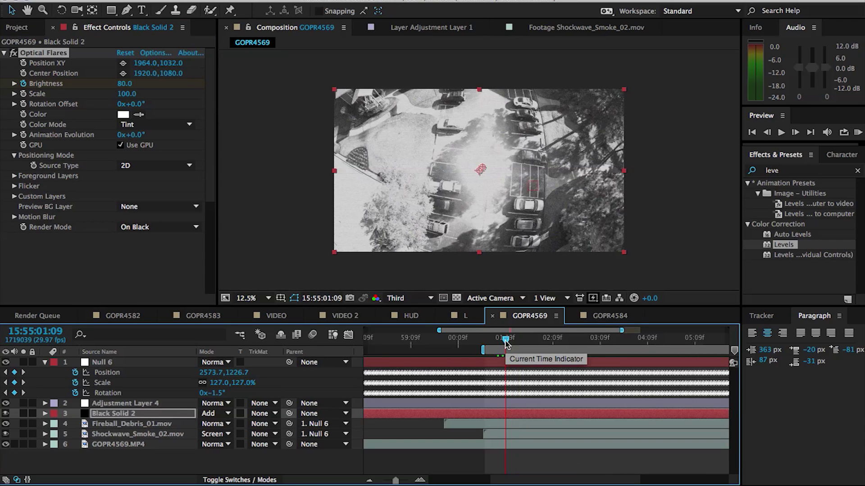
key(Page_Up)
key(Page_Up)
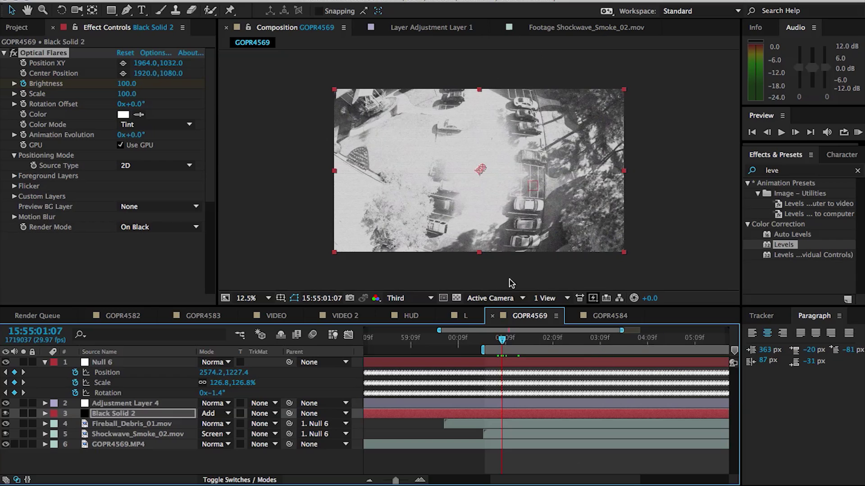
drag(445, 423, 495, 435)
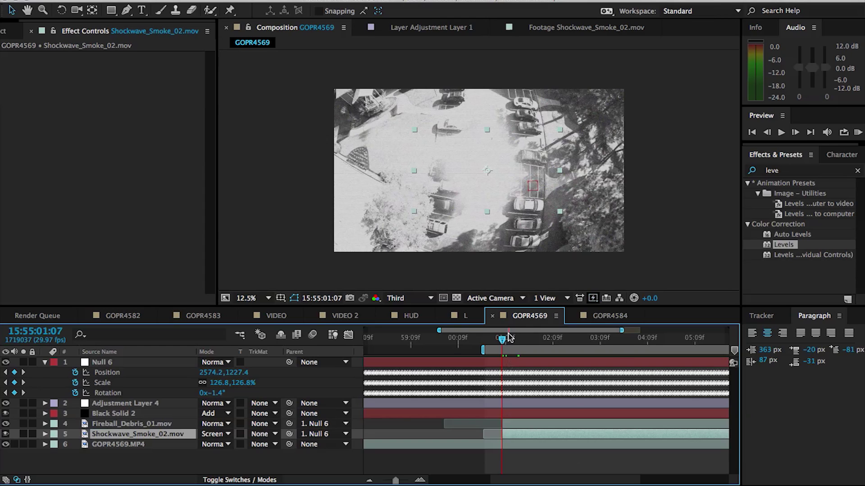
- Preview the explosion with the animated flare flash to check its timing
drag(509, 338, 494, 338)
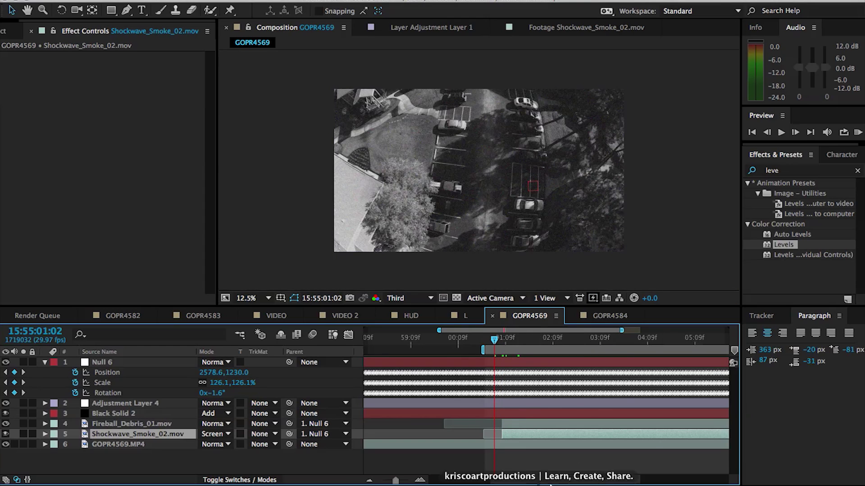
click(857, 132)
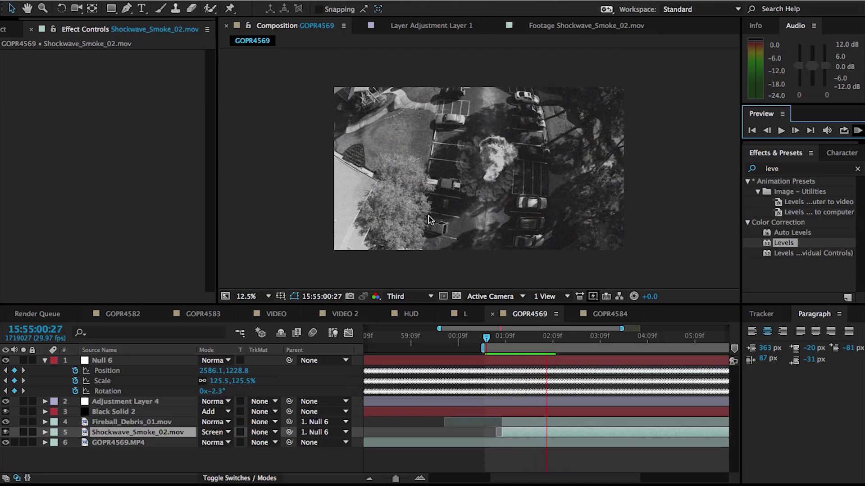
key(space)
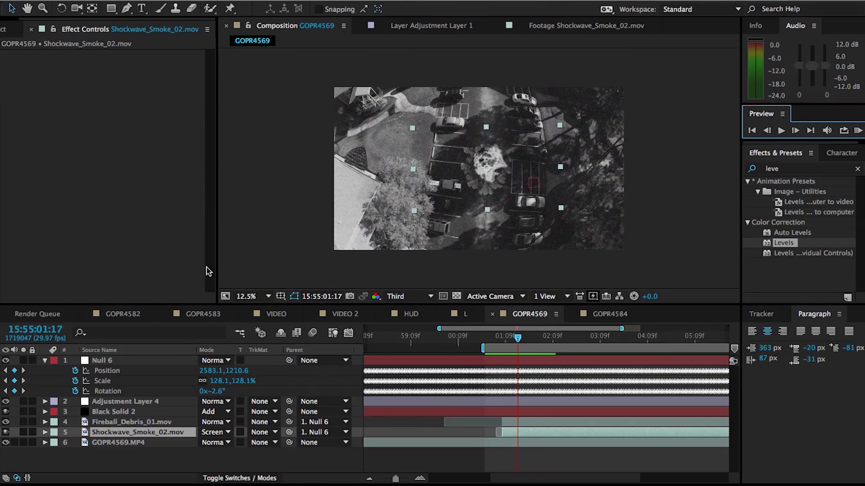
- Add the HUD composition to the GOPR4569 timeline between Adjustment Layer 4 and the flare solid
click(6, 32)
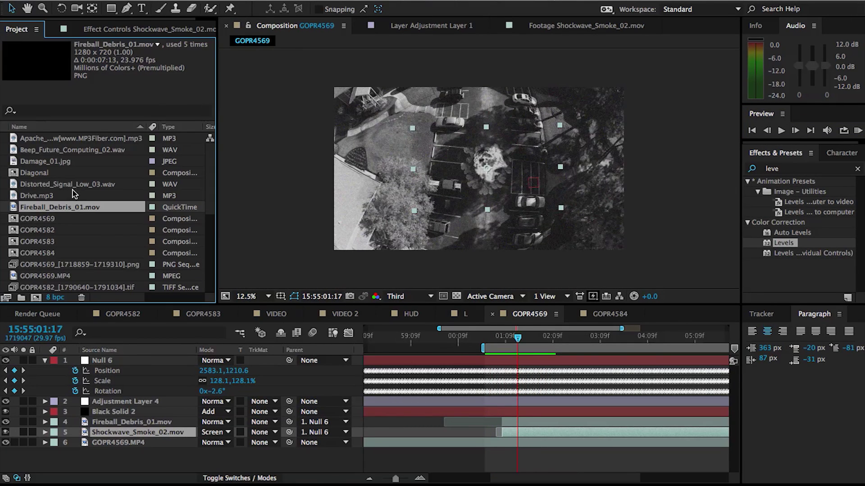
scroll(74, 194, down, 4)
drag(31, 185, 117, 417)
click(300, 370)
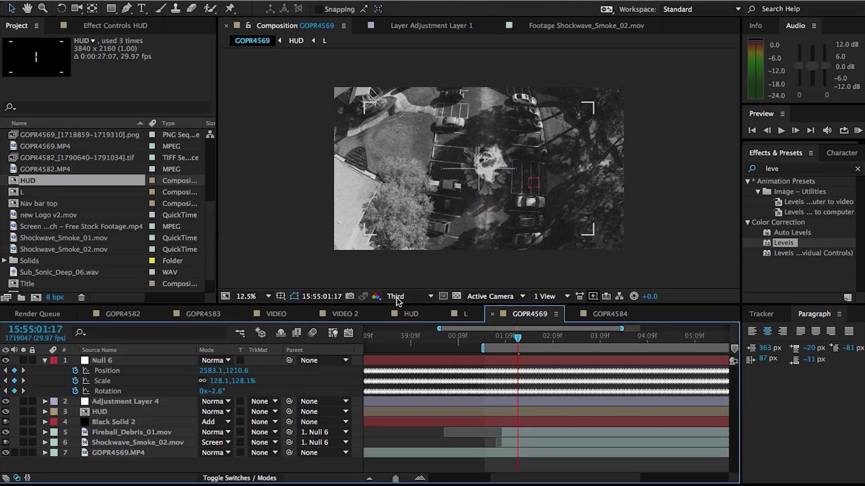